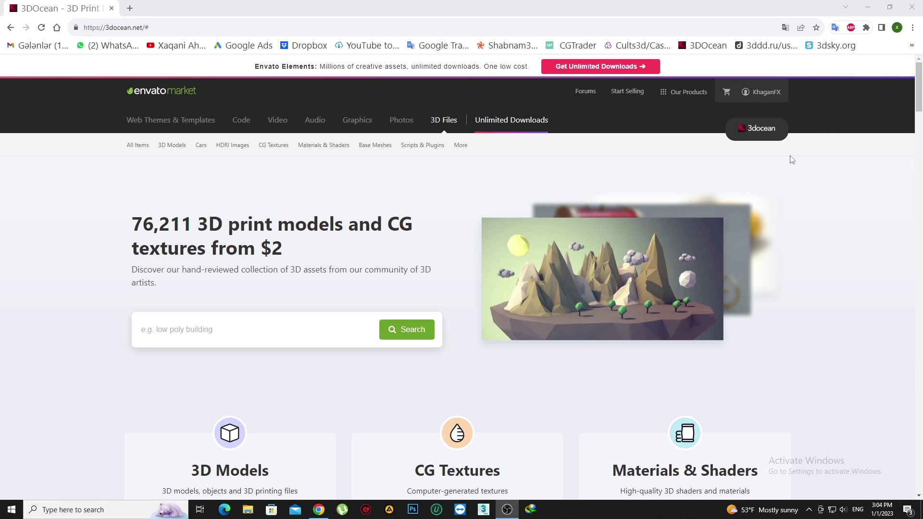
Minimise the Chrome window showing the 3DOcean homepage to reveal the desktop.
click(868, 7)
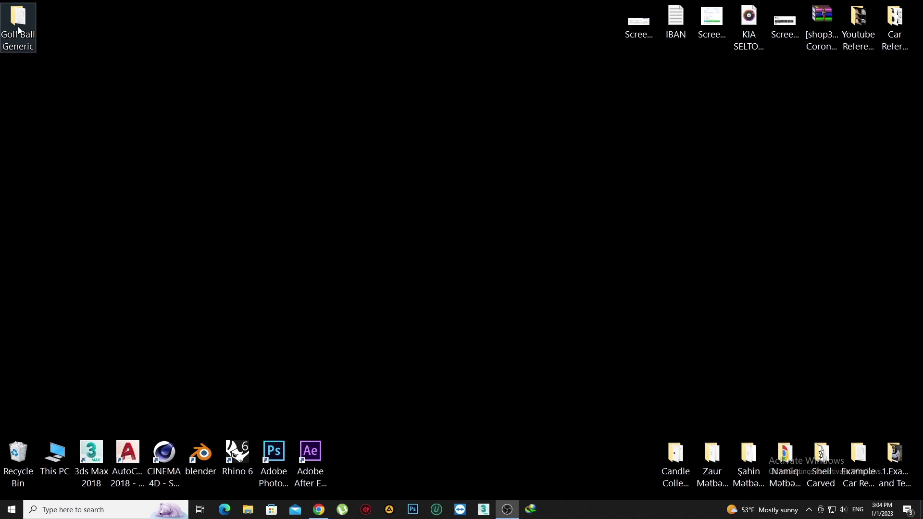
Open the Golf Ball Generic folder, shift its window left, and open Read Me in Notepad.
double_click(13, 24)
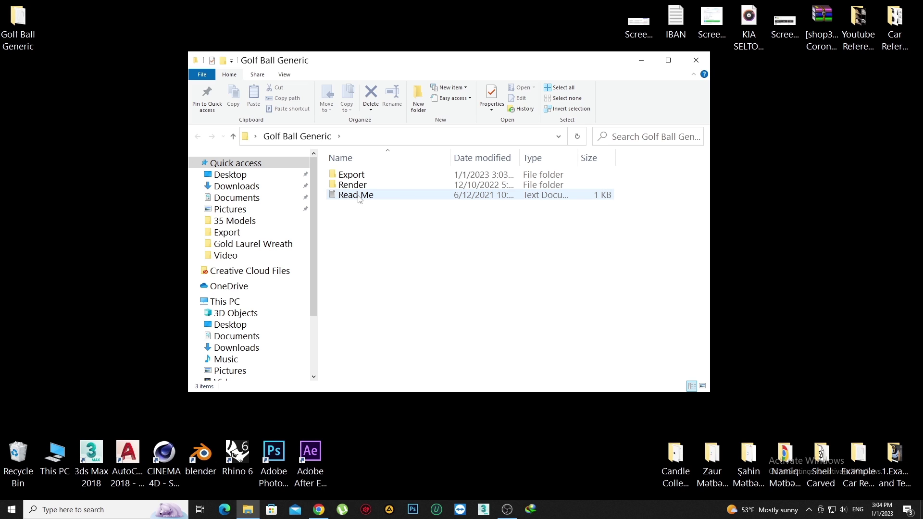
mouse_move(399, 196)
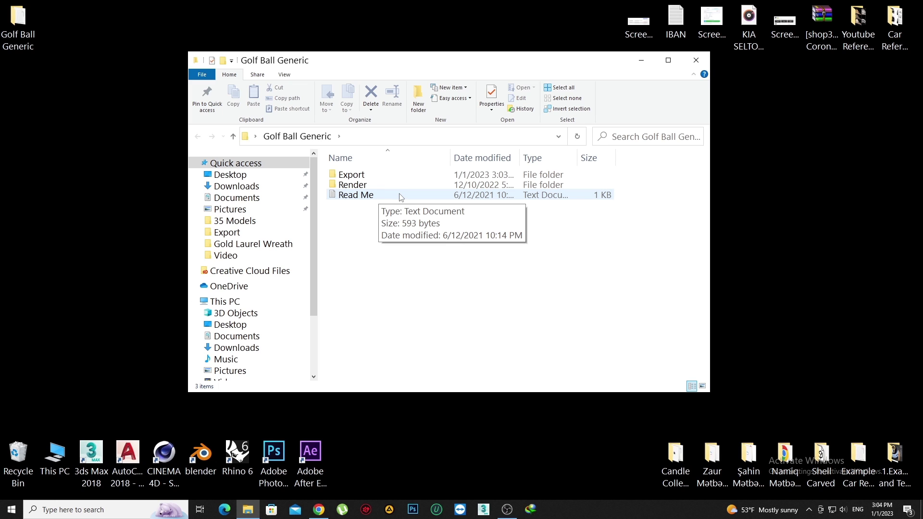
drag(389, 58, 209, 69)
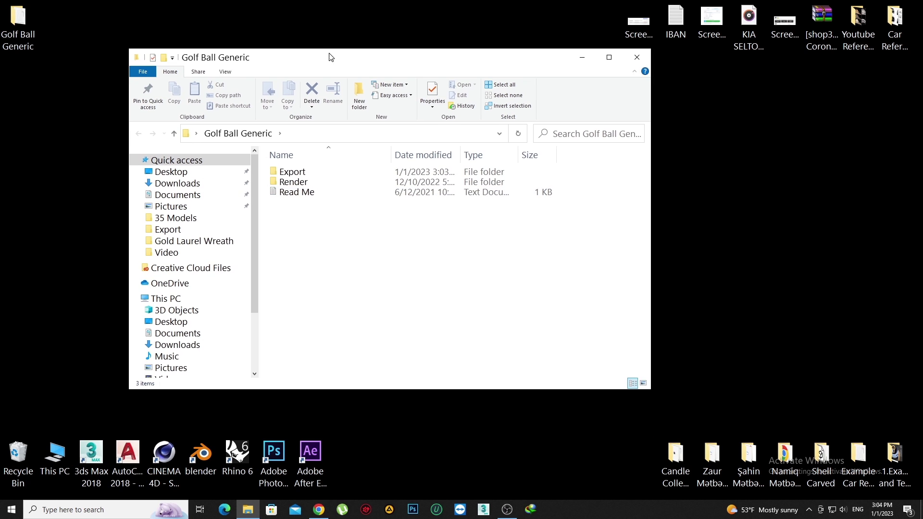
double_click(178, 206)
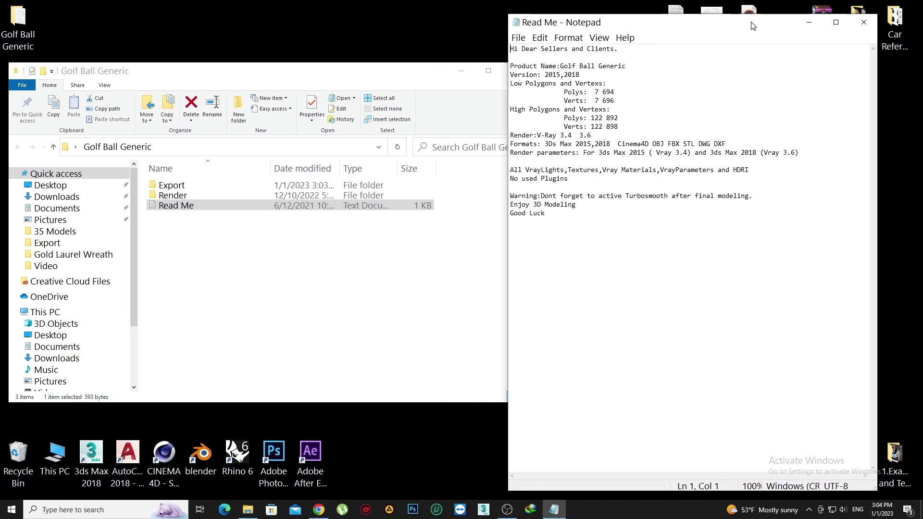
Delete ',2018' from Version, the Render V-Ray line, '2018' in Formats, and the render-parameters-to-Turbosmooth-warning block.
drag(791, 19, 786, 16)
mouse_move(671, 62)
mouse_down()
mouse_move(595, 58)
mouse_move(610, 69)
mouse_move(595, 69)
mouse_up()
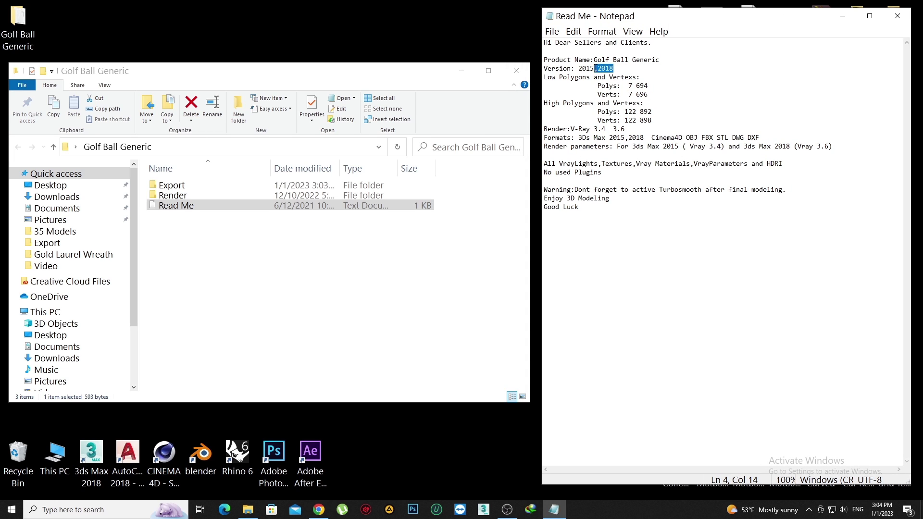
key(BackSpace)
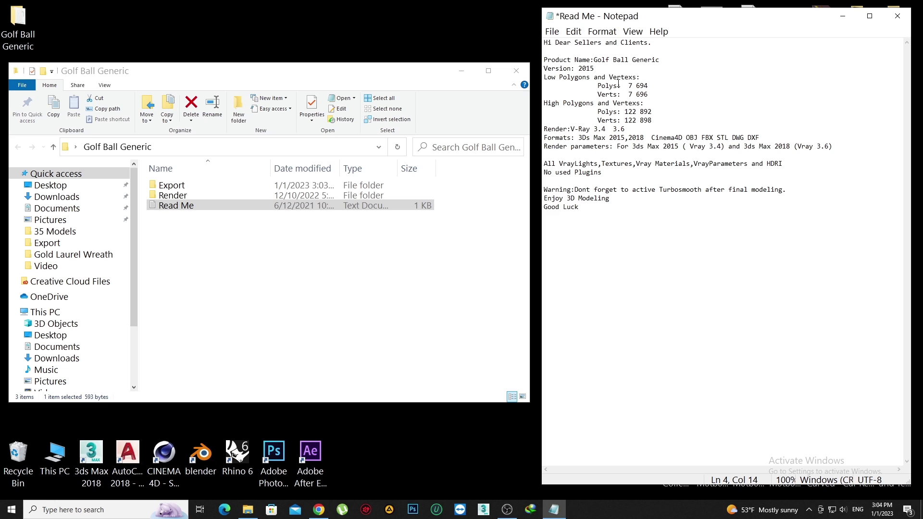
drag(637, 128, 544, 128)
key(BackSpace)
key(BackSpace)
drag(653, 130, 628, 130)
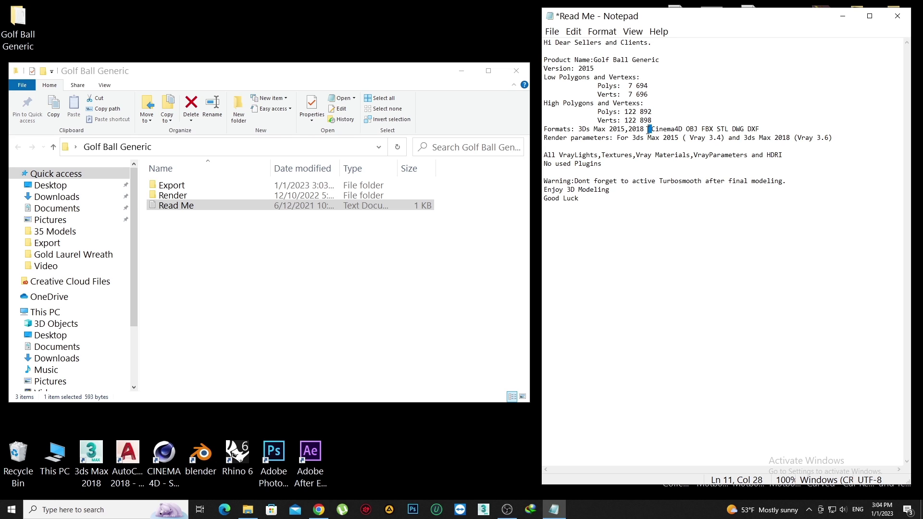
key(BackSpace)
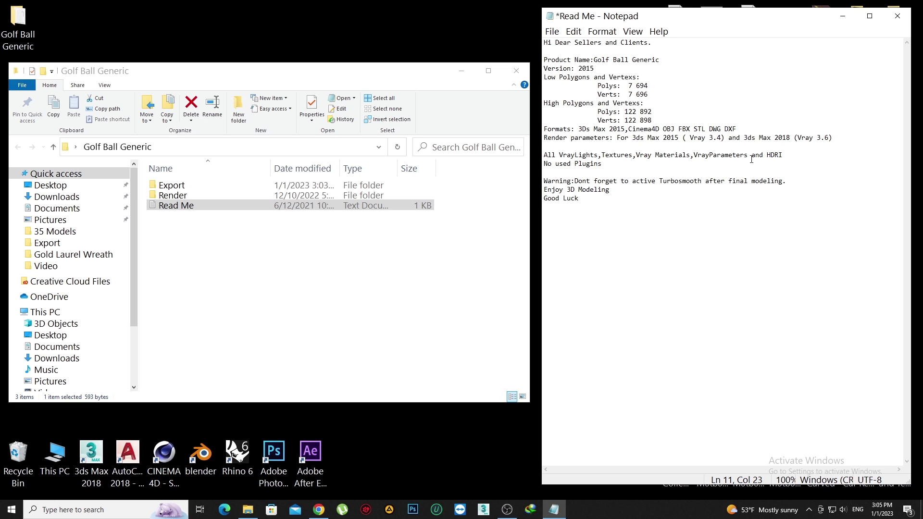
mouse_move(786, 180)
mouse_down()
mouse_move(544, 154)
mouse_move(544, 138)
mouse_up()
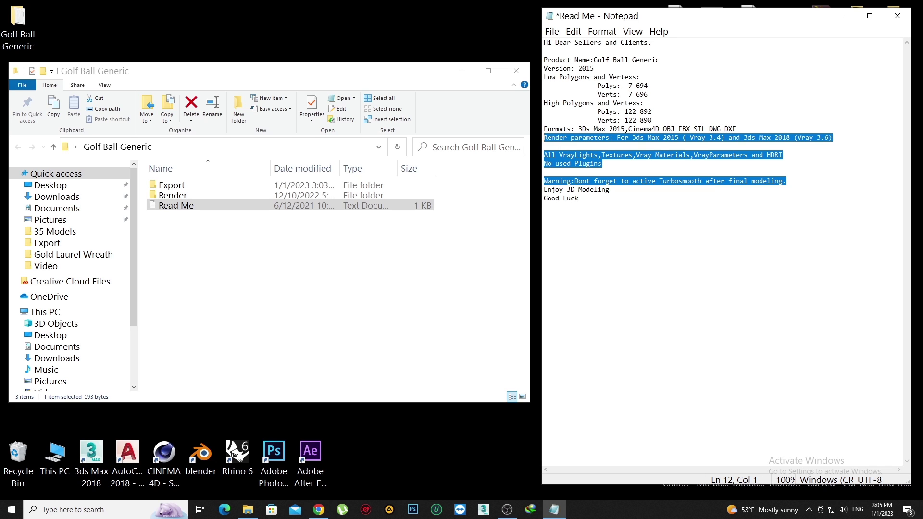
key(BackSpace)
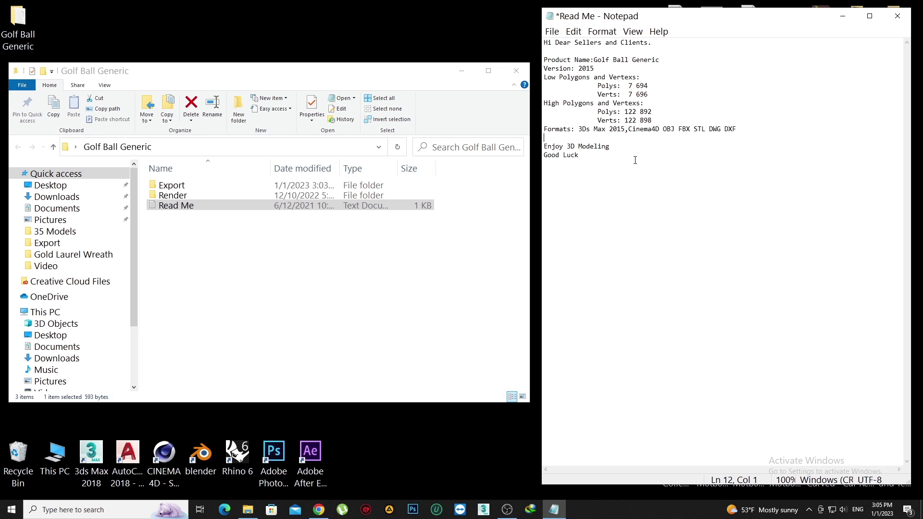
double_click(188, 196)
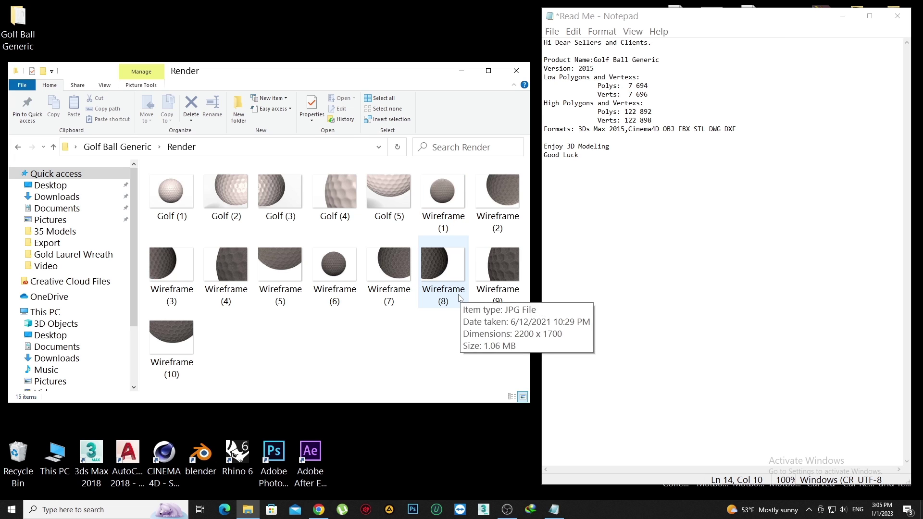
click(18, 149)
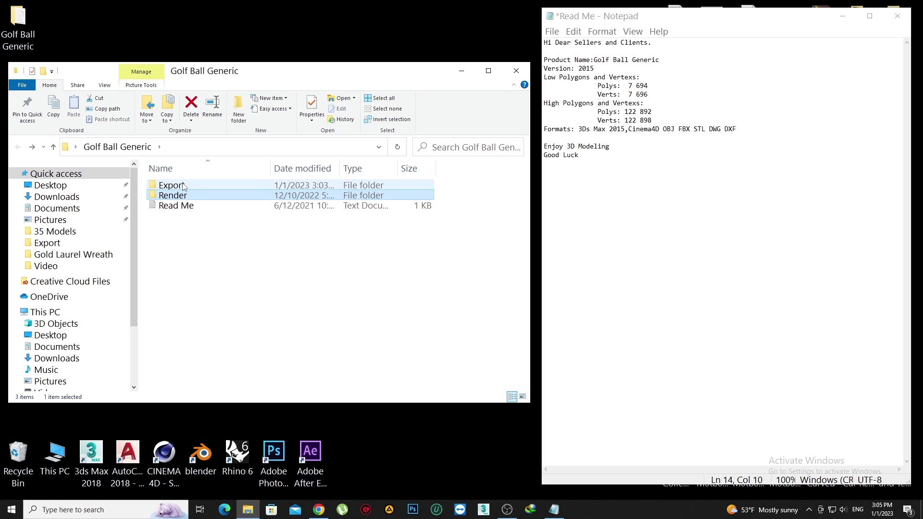
double_click(186, 188)
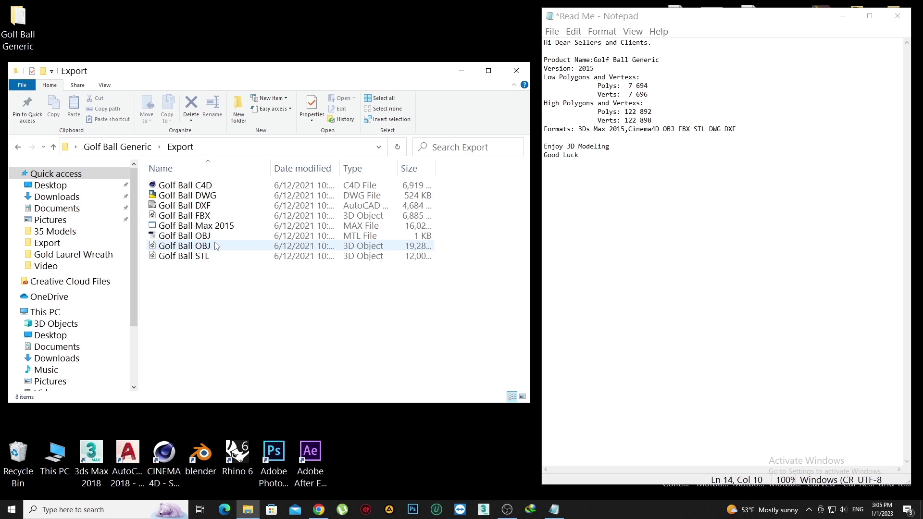
mouse_move(68, 281)
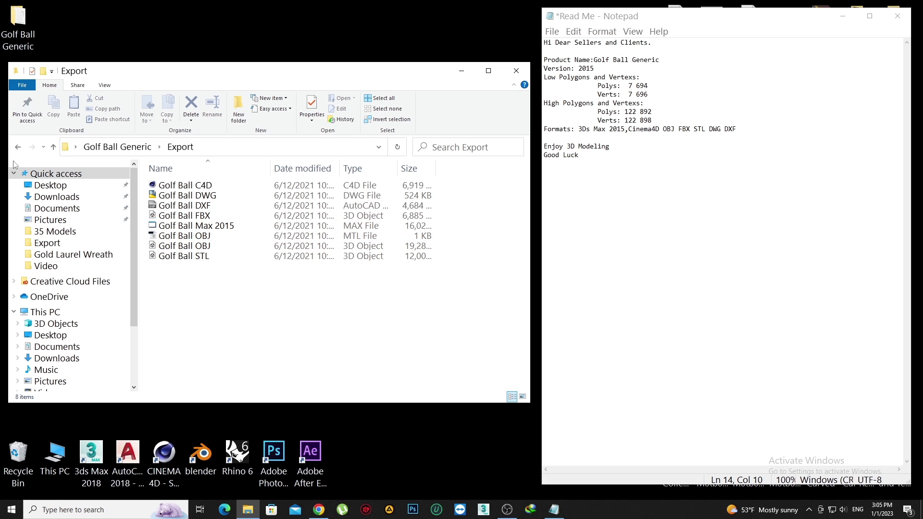
click(16, 148)
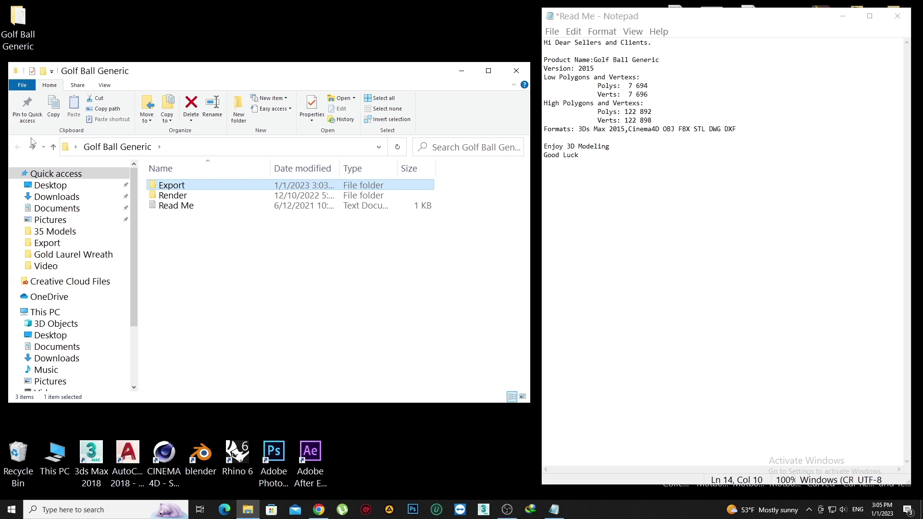
Archive the Export folder as Export.zip, then delete the original Export folder.
right_click(165, 190)
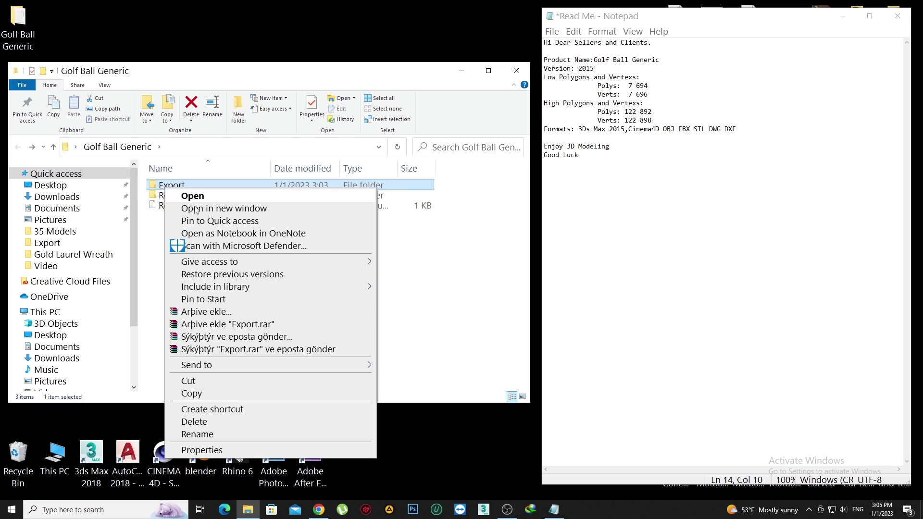
click(205, 313)
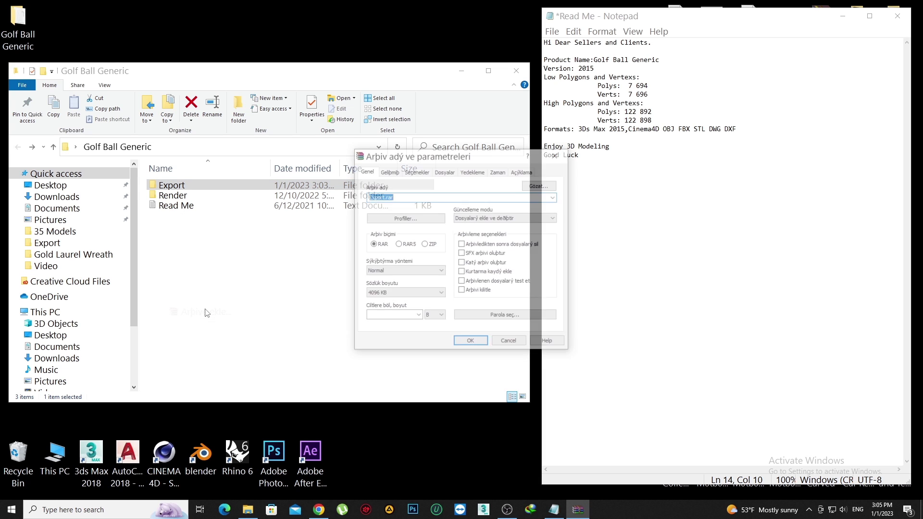
click(424, 245)
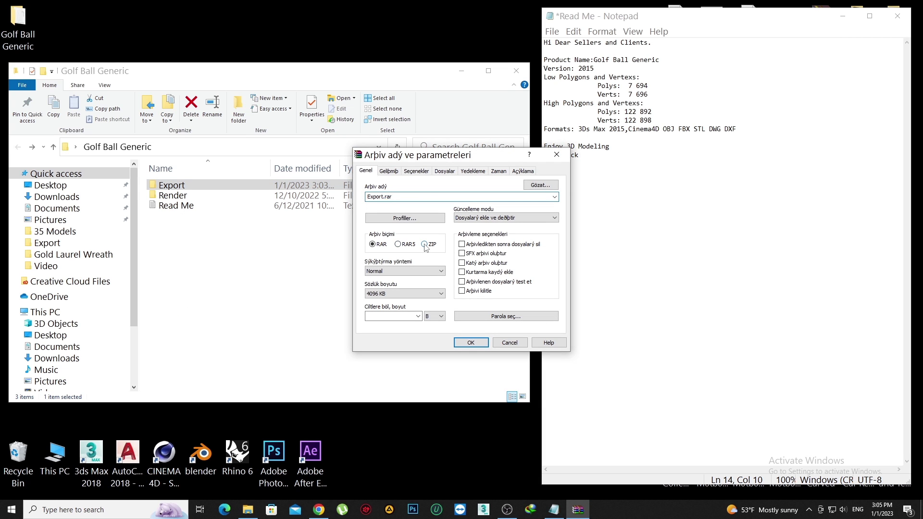
click(471, 343)
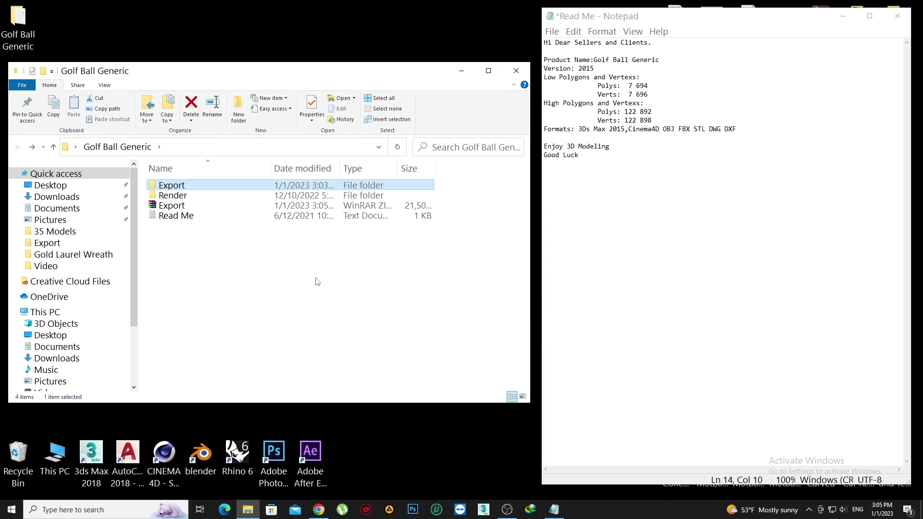
key(Delete)
Archive the Render folder as Render.zip.
click(188, 189)
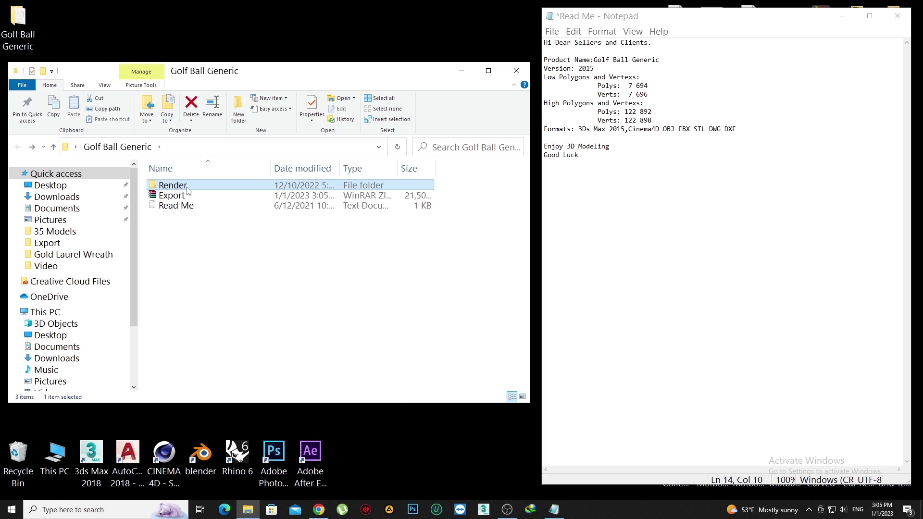
right_click(188, 188)
click(222, 351)
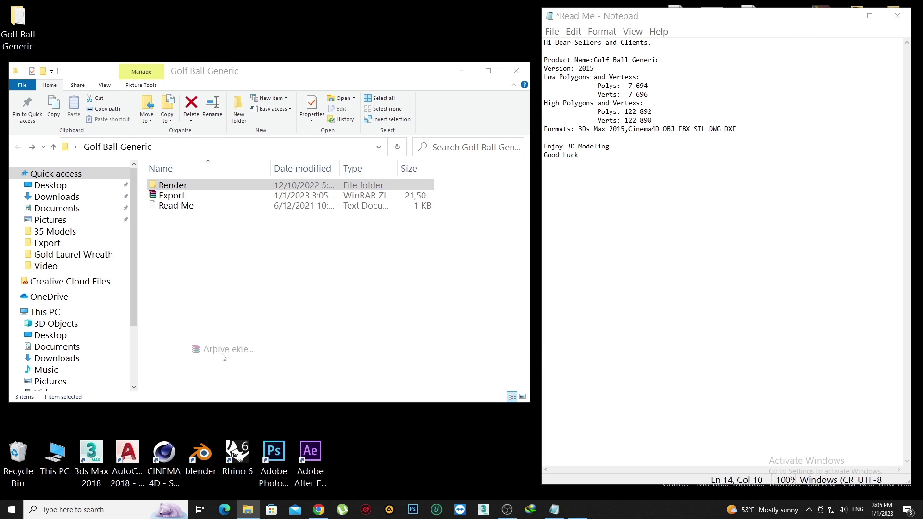
click(424, 244)
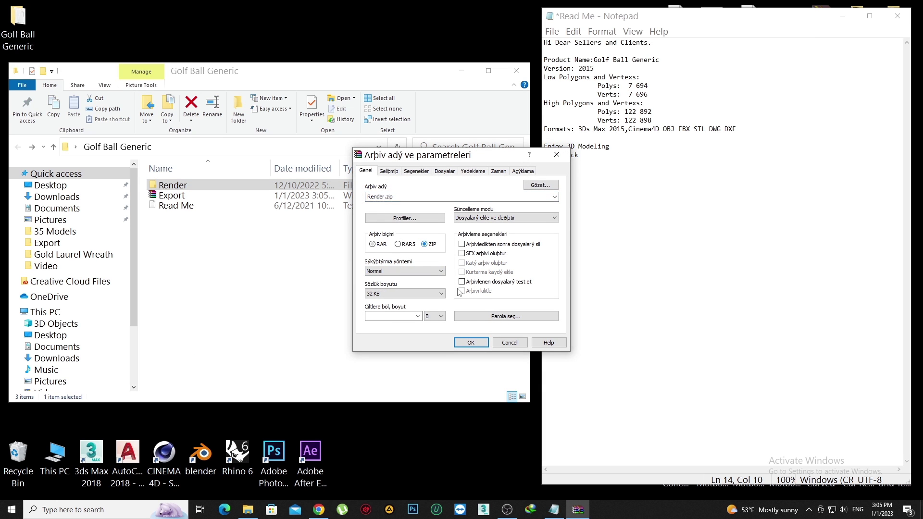
click(471, 342)
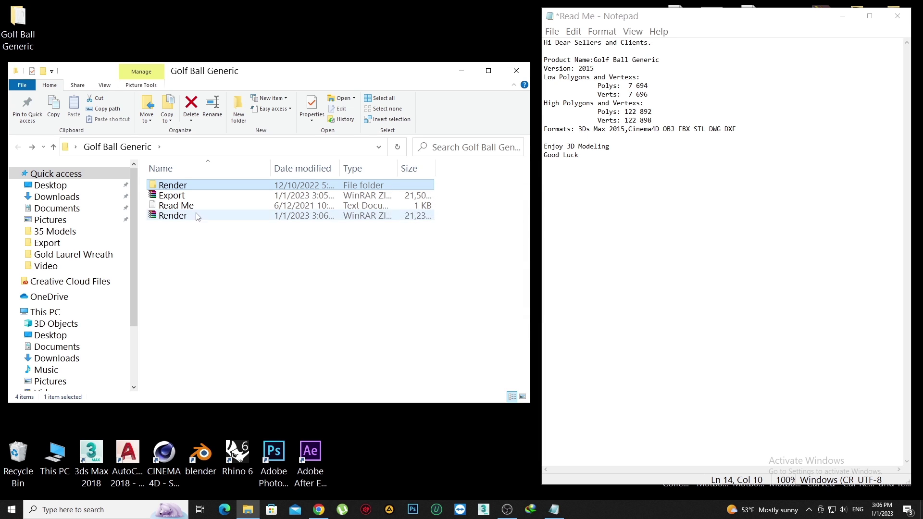
Open the Render folder of golf ball images and return to the 3DOcean page in Chrome.
double_click(173, 186)
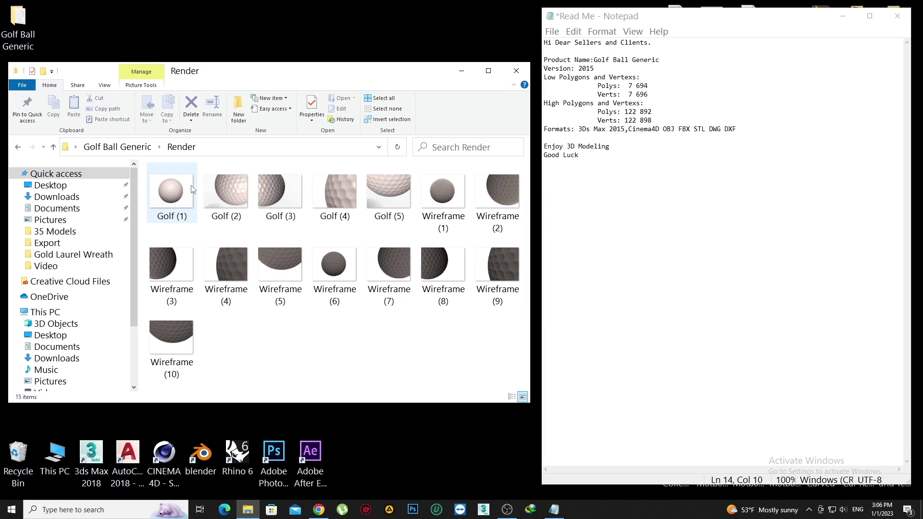
drag(306, 77, 666, 72)
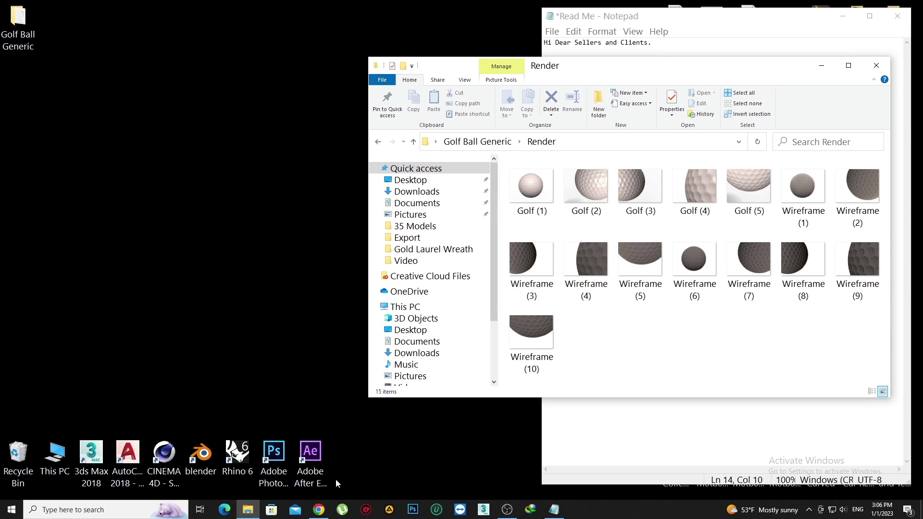
click(318, 512)
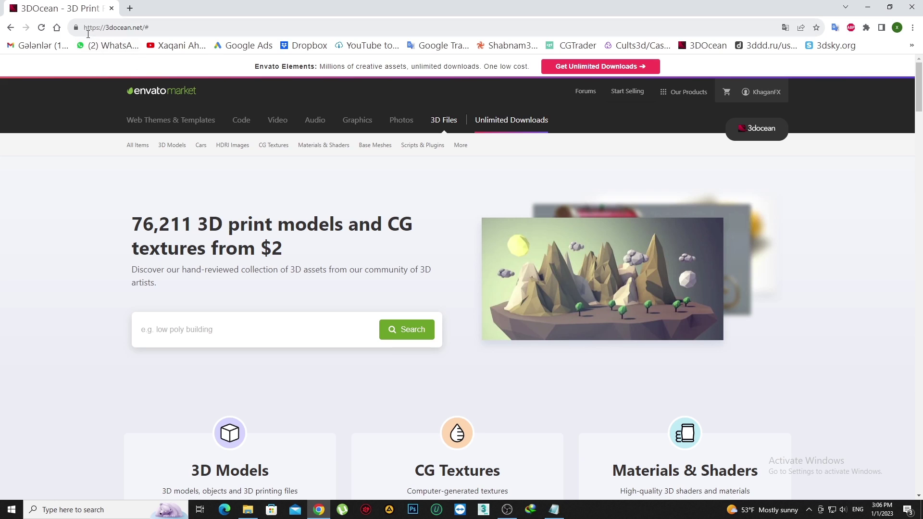
Go to the author dashboard and start a 3D Models upload.
click(155, 27)
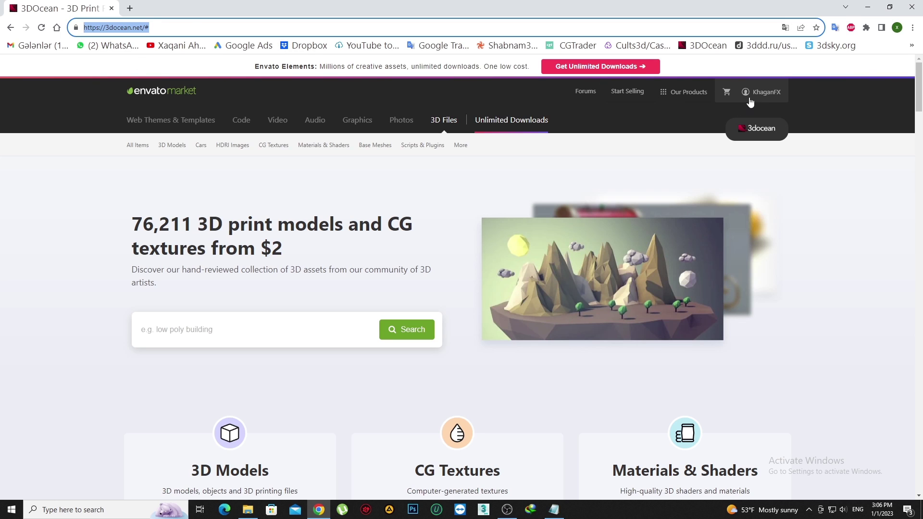
mouse_move(763, 92)
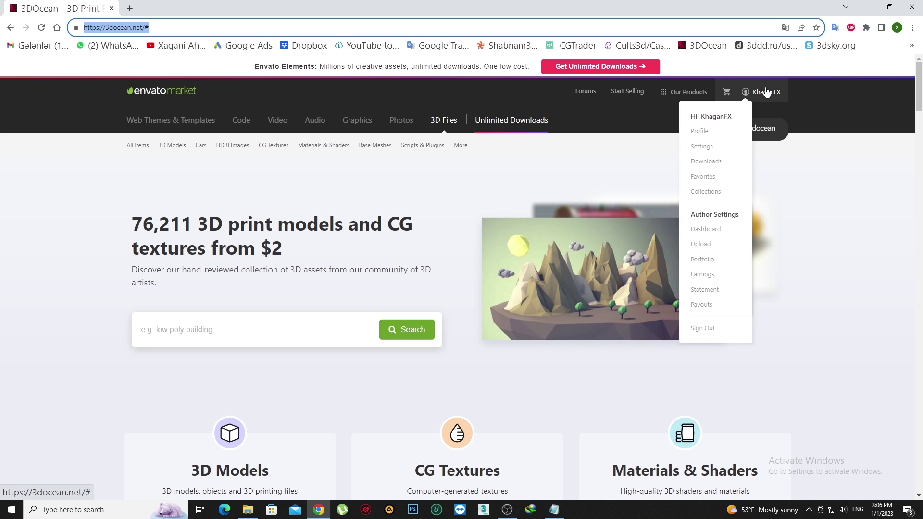
click(699, 230)
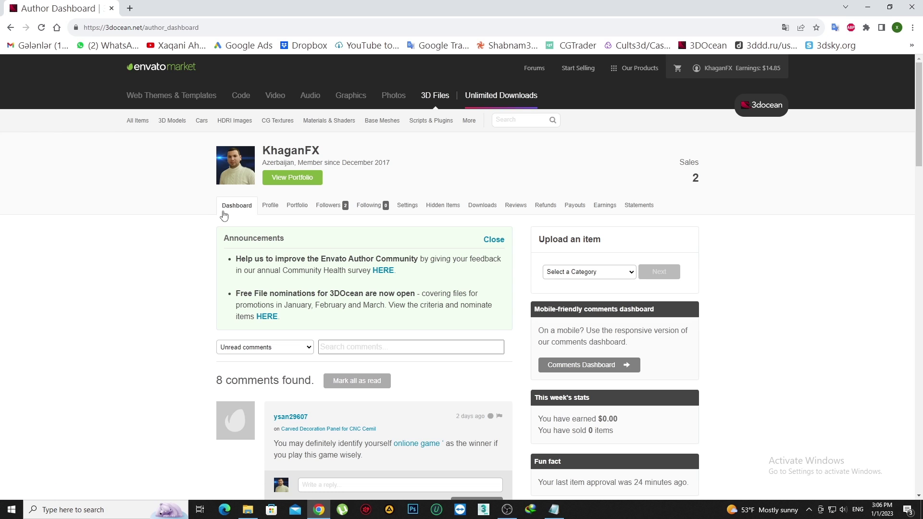
click(597, 273)
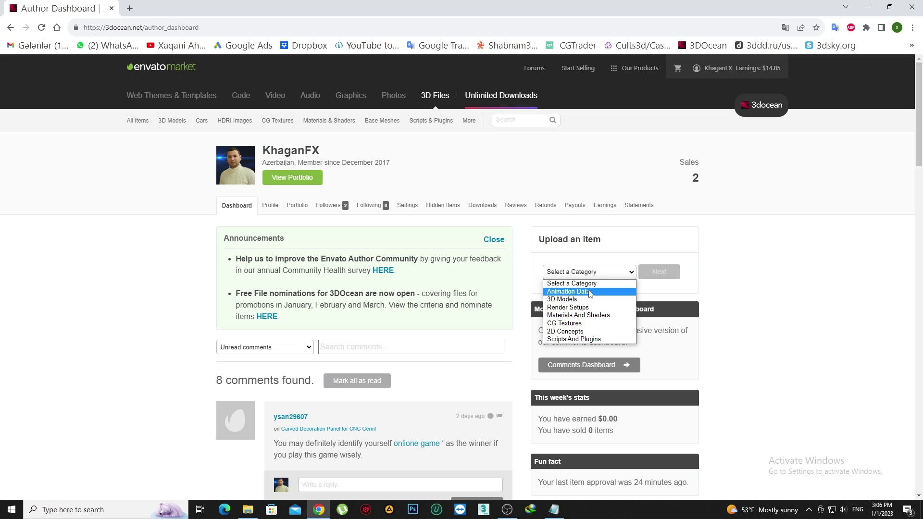
click(590, 299)
click(641, 274)
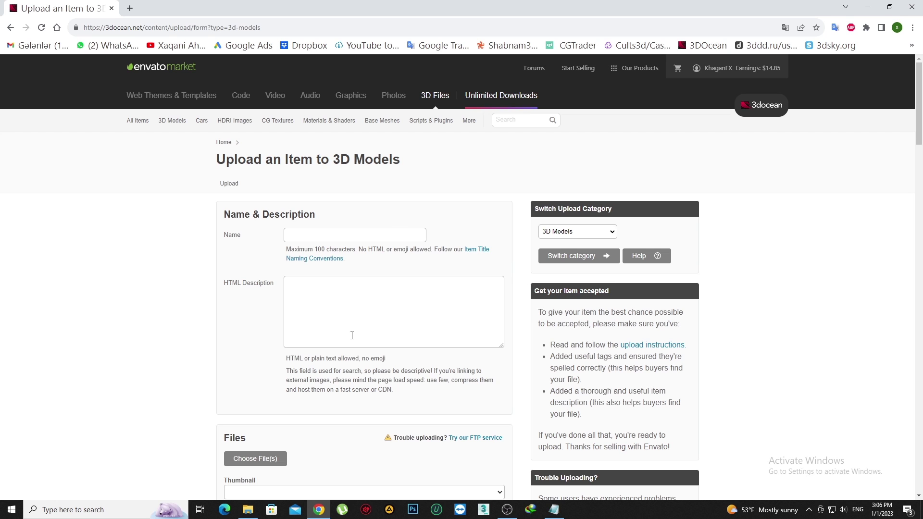
Review the Files section's thumbnail and preview requirements, then minimise the browser.
scroll(364, 338, down, 1)
scroll(387, 339, down, 3)
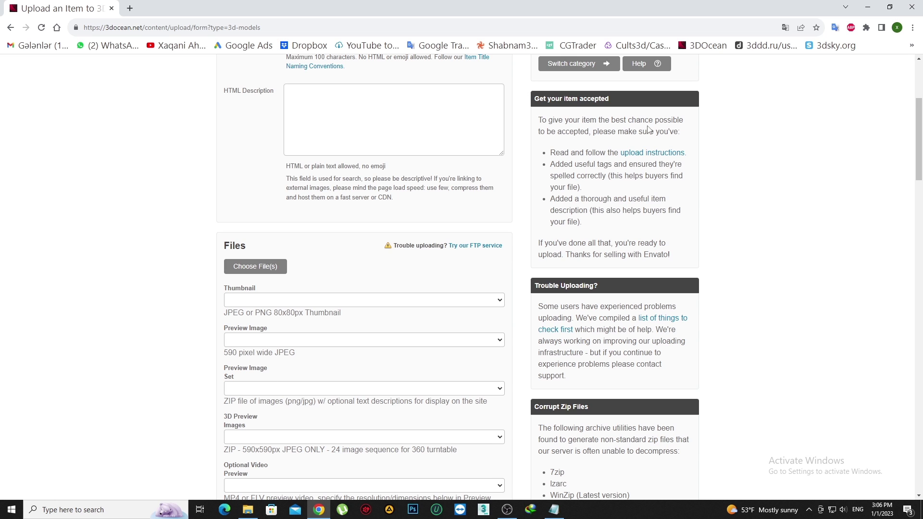
click(868, 7)
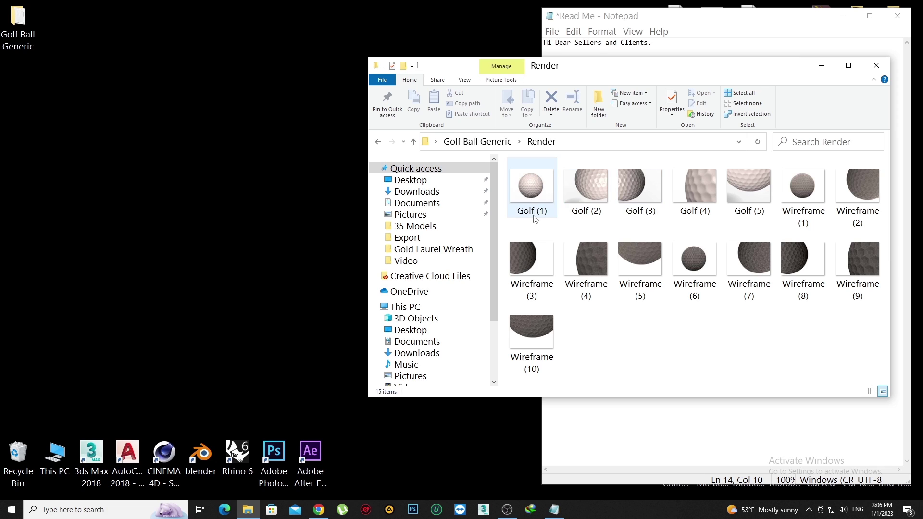
Select the Golf (1) render and launch Adobe Photoshop from its desktop shortcut.
click(533, 186)
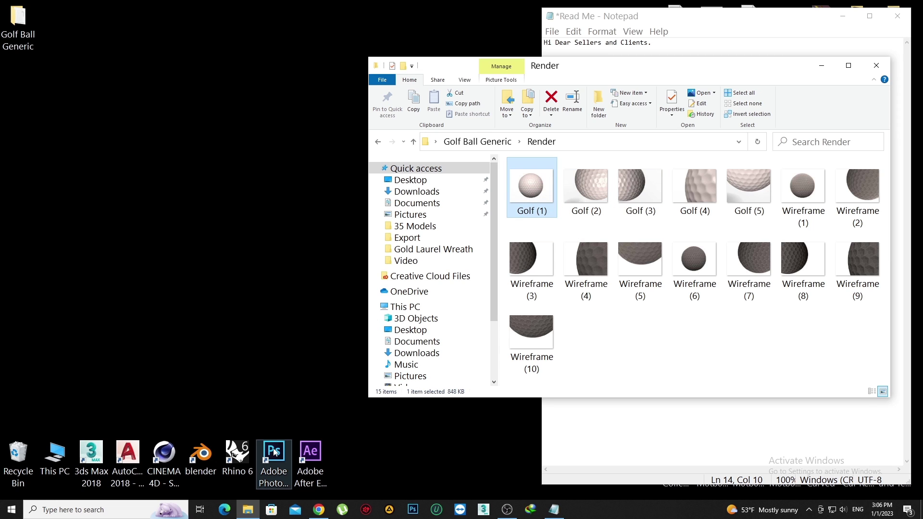
double_click(274, 452)
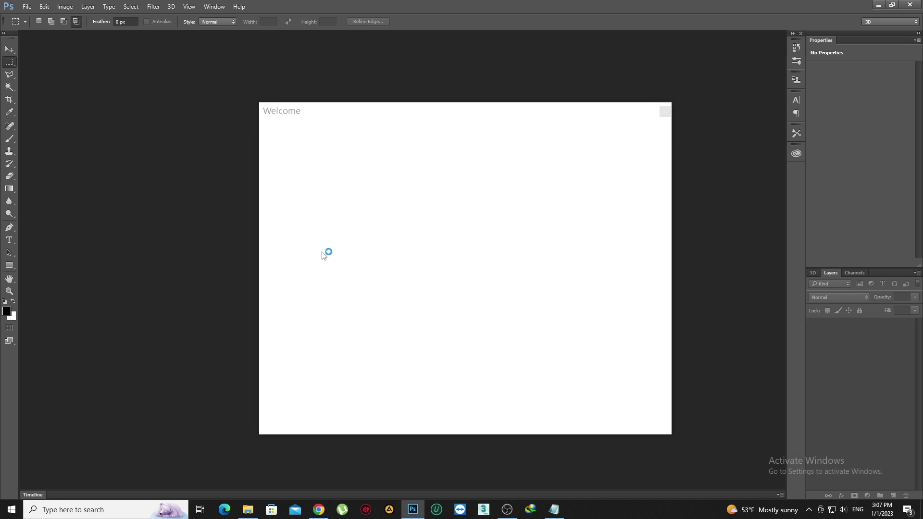
Close the Welcome screen and create a new 590×590 pixel white document.
click(666, 113)
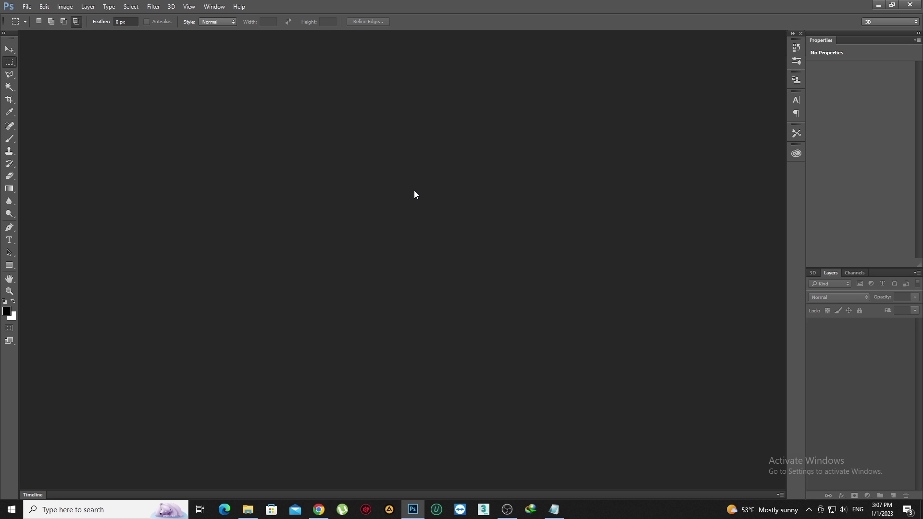
key(ctrl+n)
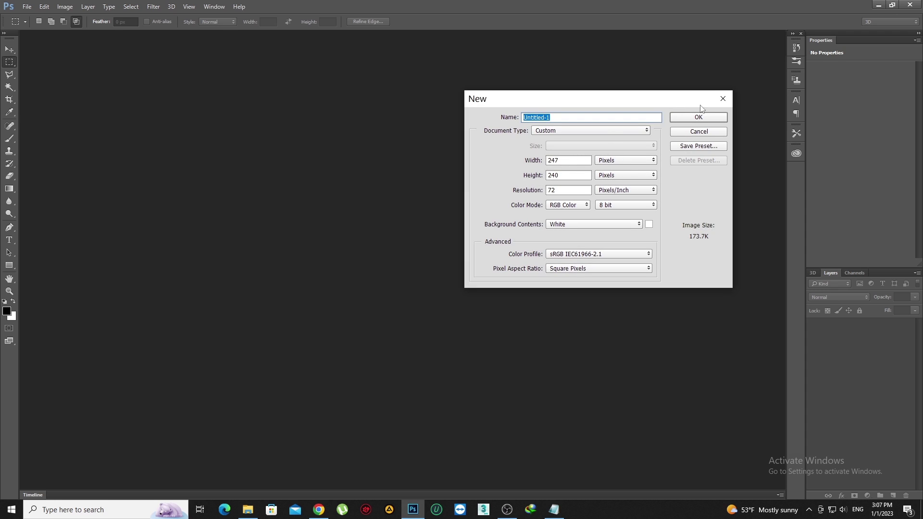
key(Escape)
click(27, 7)
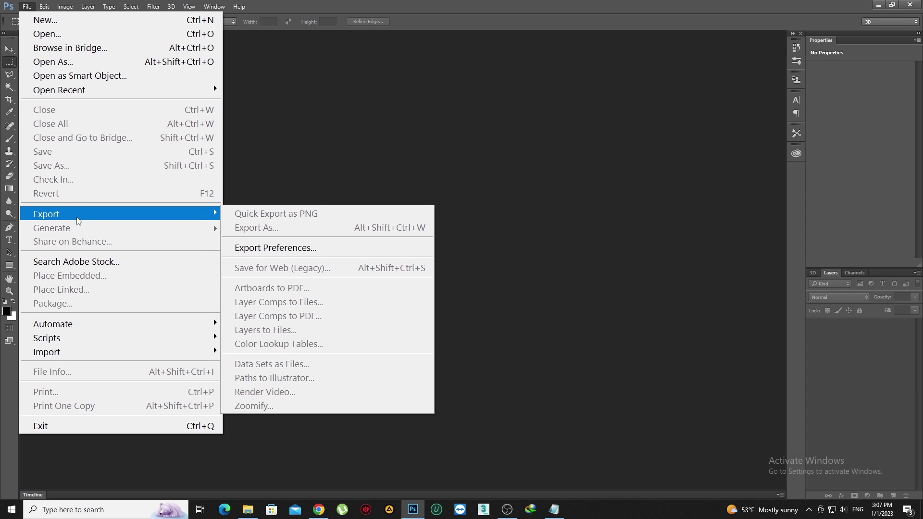
click(37, 22)
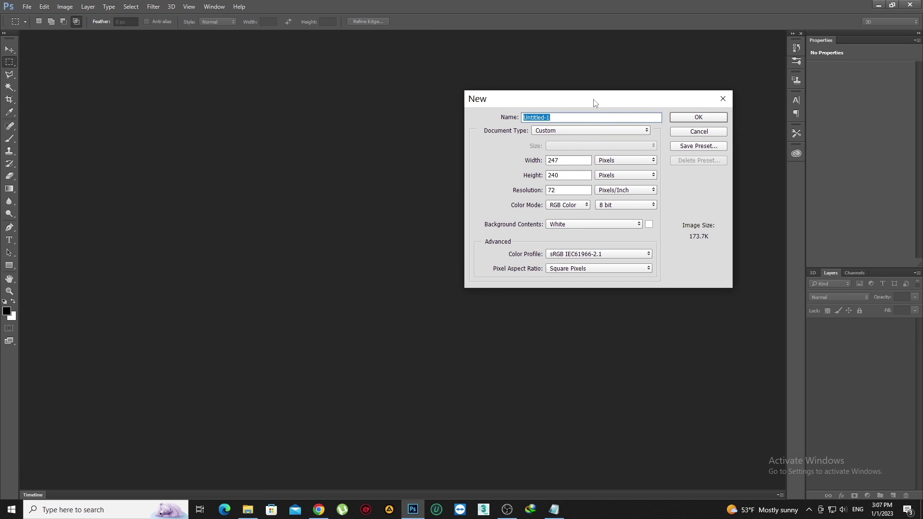
drag(594, 102, 449, 140)
double_click(438, 178)
text(5)
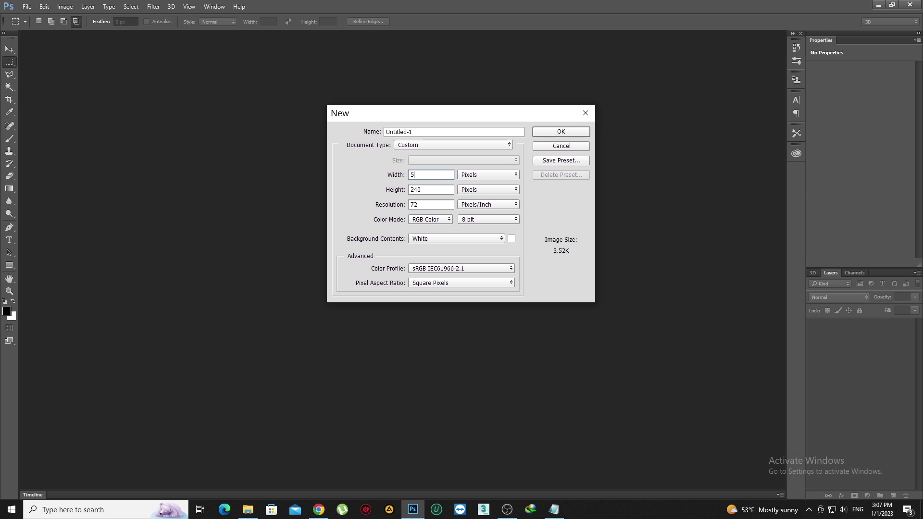
text(90)
double_click(425, 190)
text(590)
key(Return)
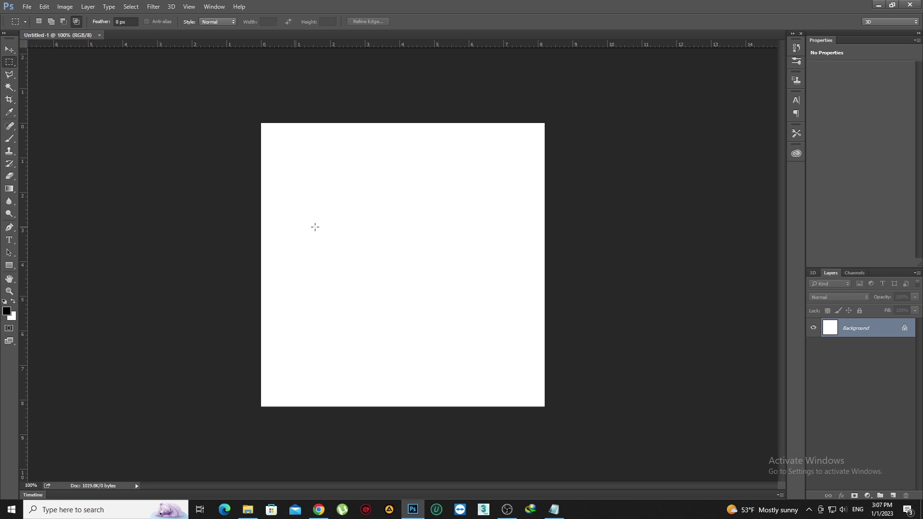
Create a second 80×80 pixel document and zoom in on it.
key(ctrl+n)
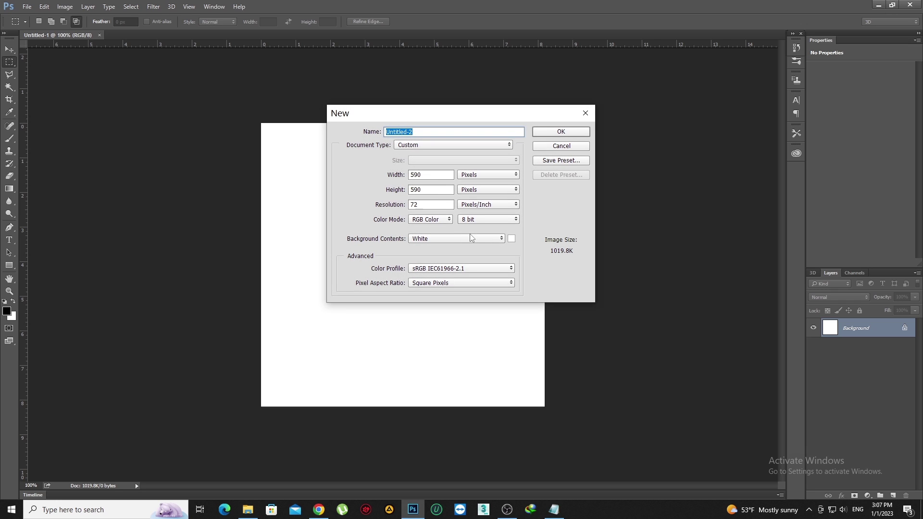
click(430, 175)
text(80)
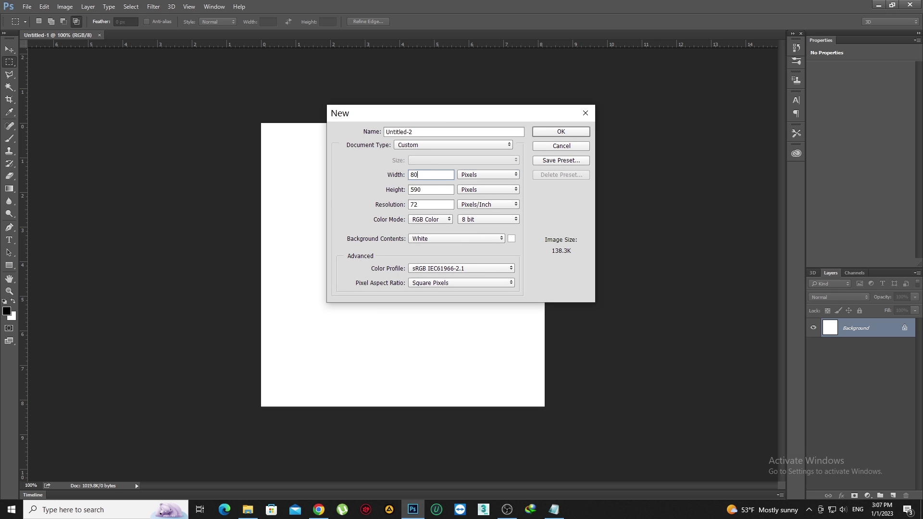
key(Tab)
text(80)
key(Return)
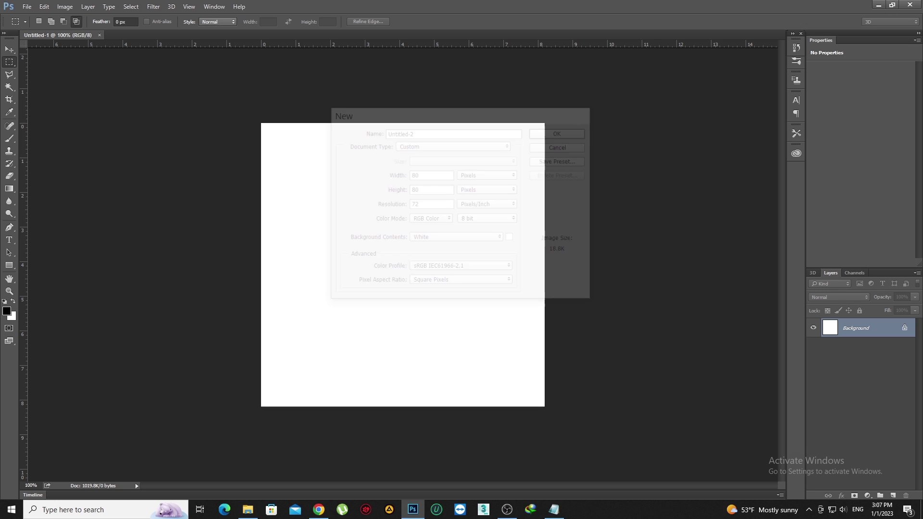
key(ctrl+plus)
key(ctrl+plus)
key(ctrl+plus)
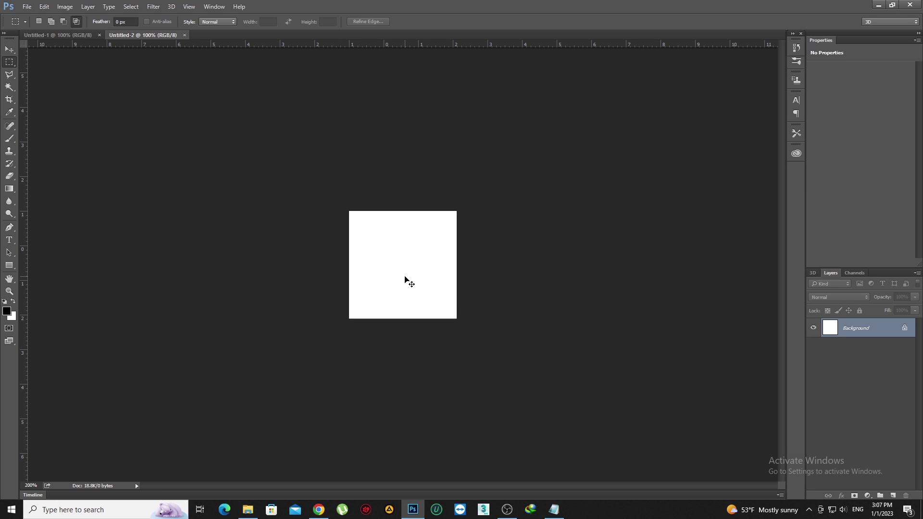
Place the Golf (1) render onto the 590×590 Untitled-1 canvas.
click(88, 36)
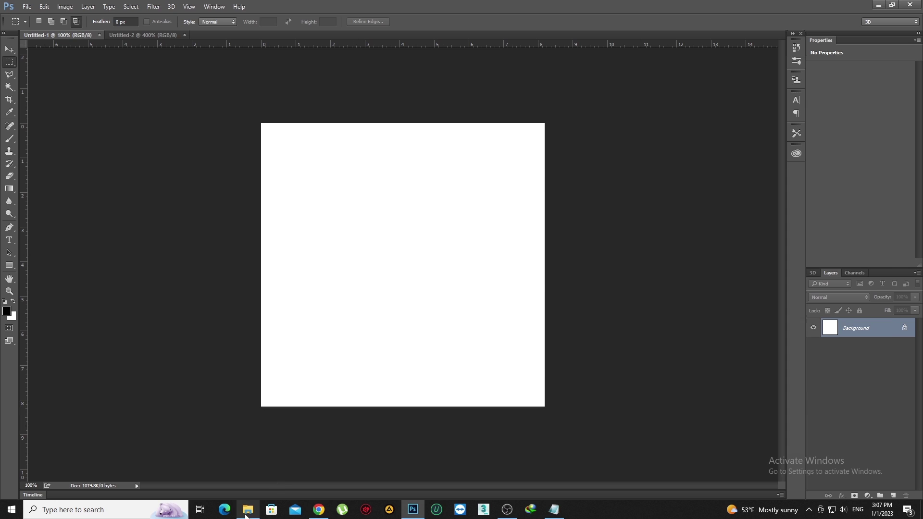
click(248, 510)
drag(527, 190, 341, 234)
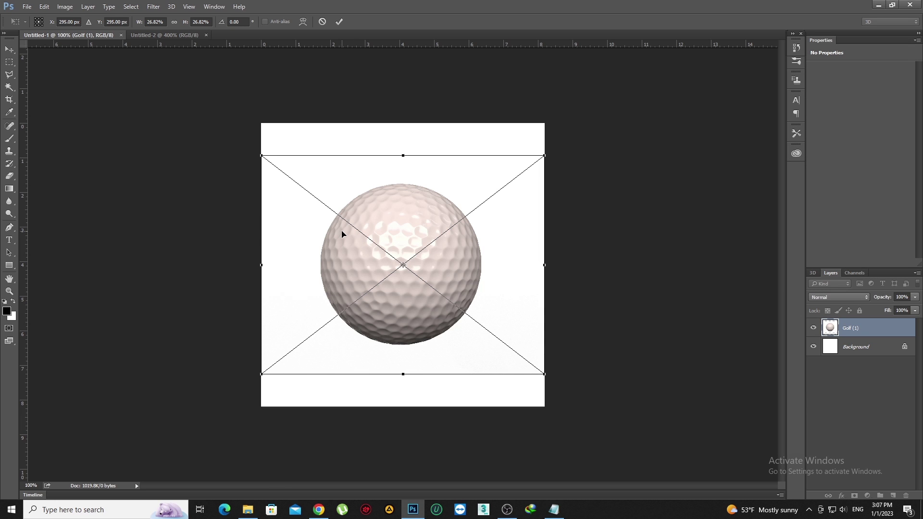
key(Return)
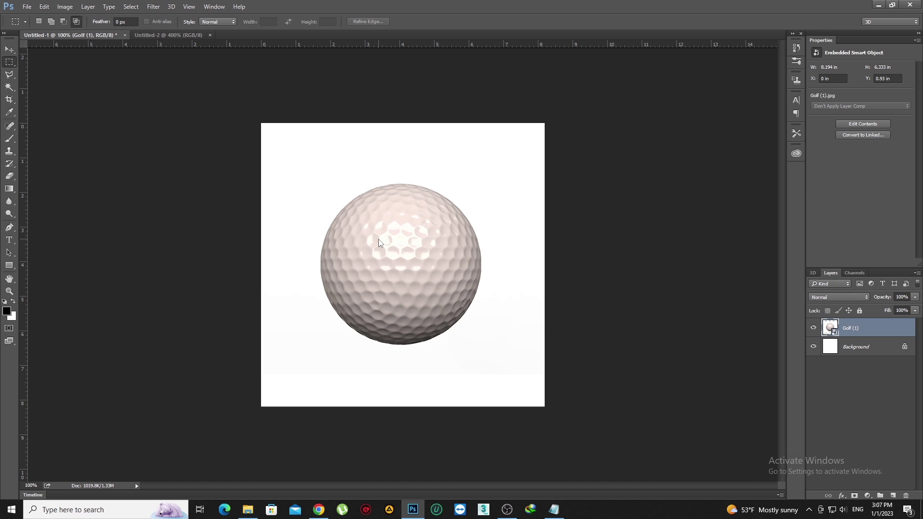
Save it as a JPEG named 590x590, then delete the golf ball layer.
key(ctrl+shift+s)
click(137, 399)
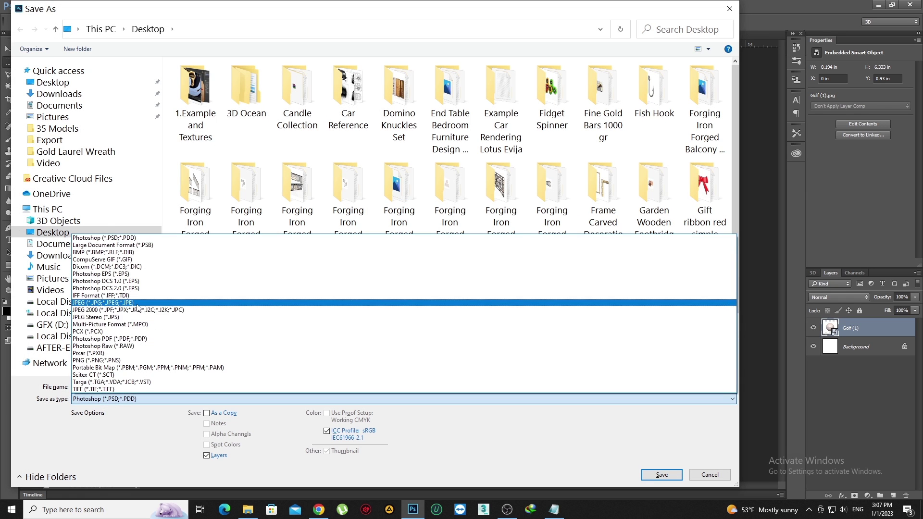
click(137, 303)
click(115, 390)
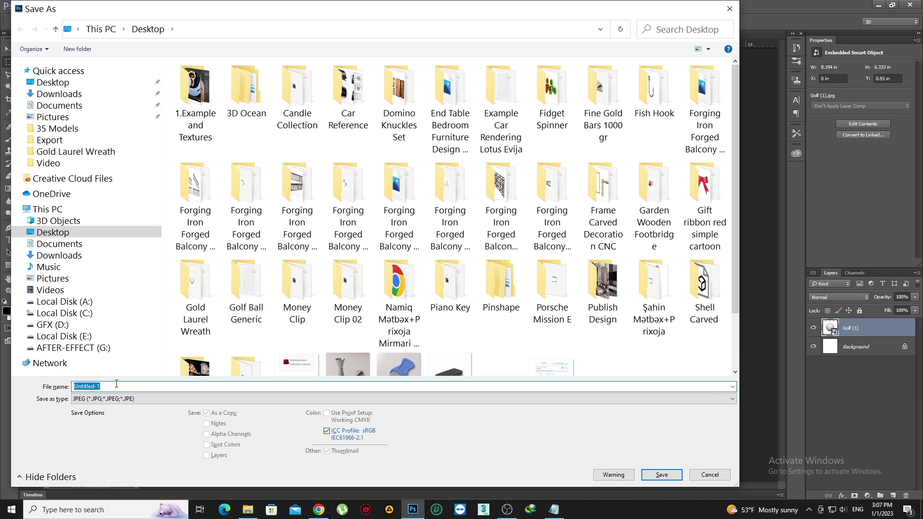
text(590x590)
key(Return)
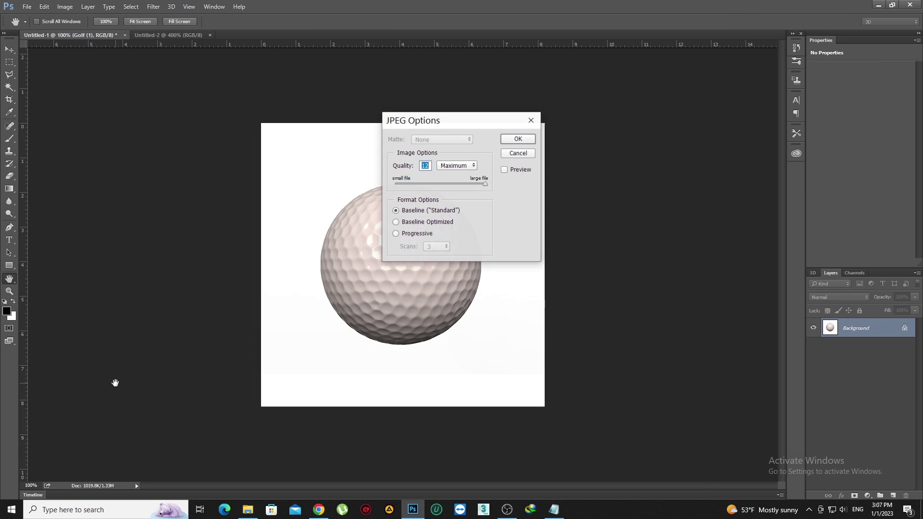
key(Return)
key(Delete)
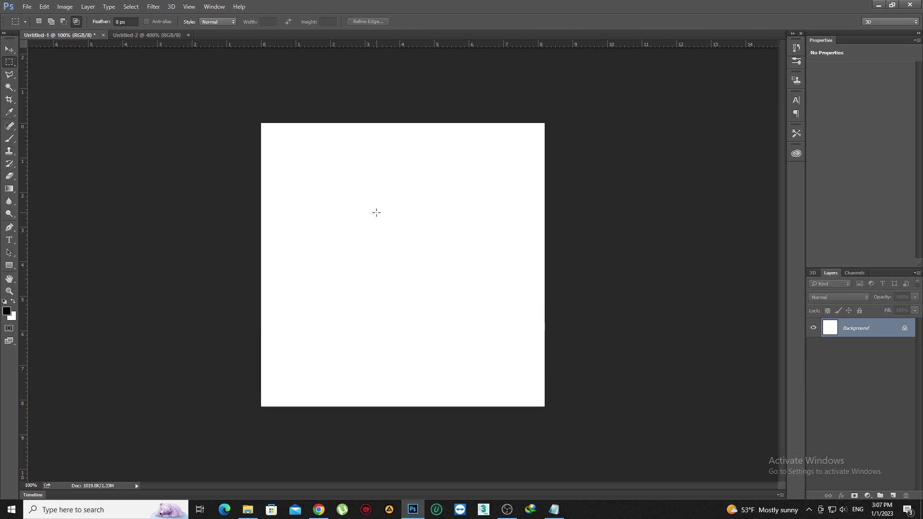
Place the Golf (1) render onto the 80×80 Untitled-2 canvas.
click(160, 35)
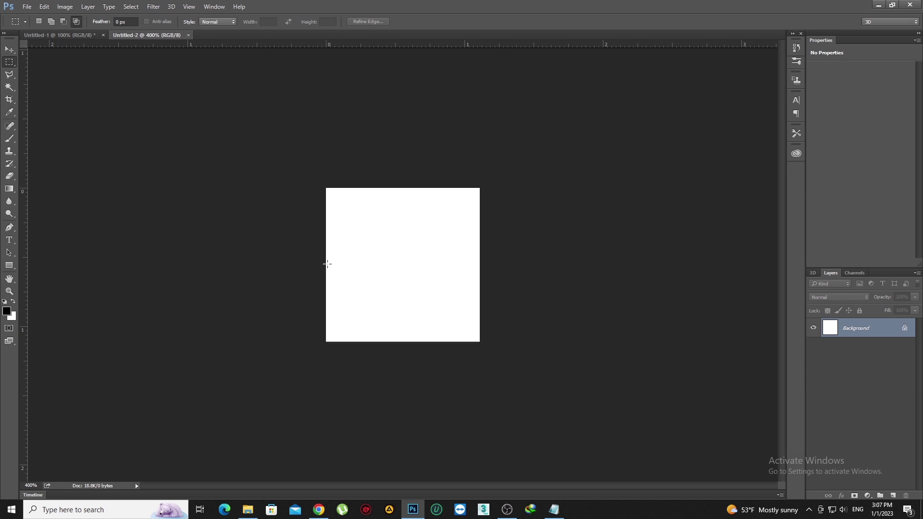
click(247, 510)
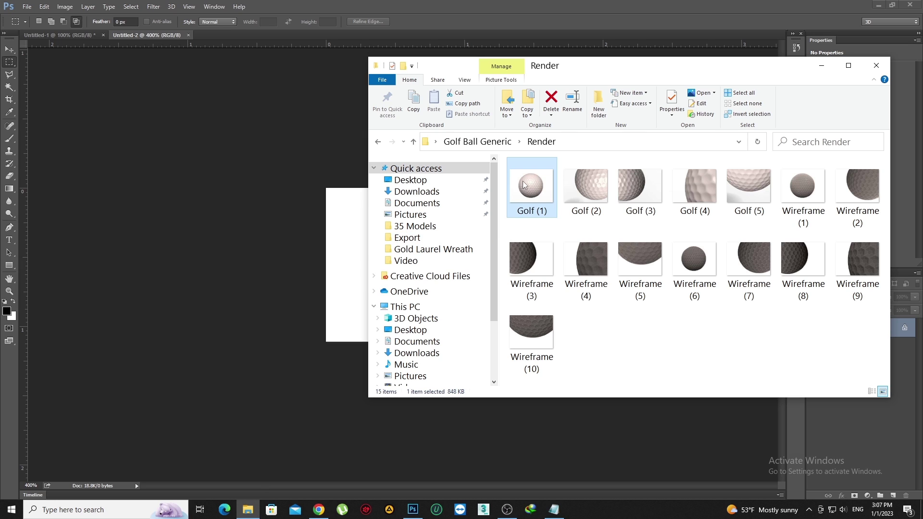
drag(531, 186, 350, 272)
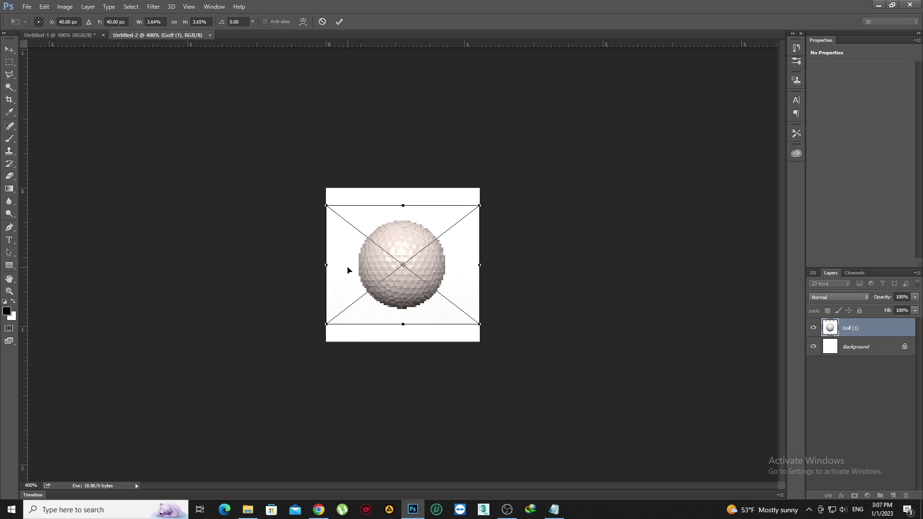
key(Return)
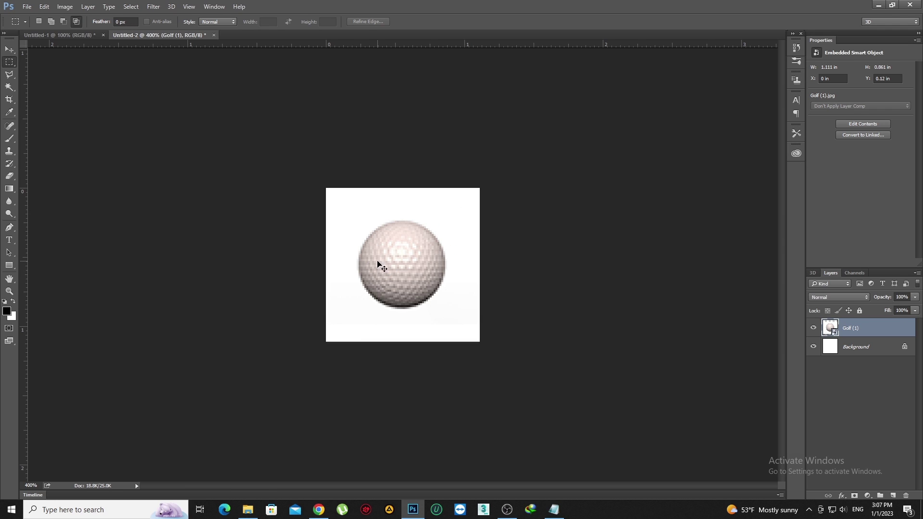
Save it as a JPEG named 80, delete the layer, and quit Photoshop.
key(ctrl+shift+s)
click(100, 399)
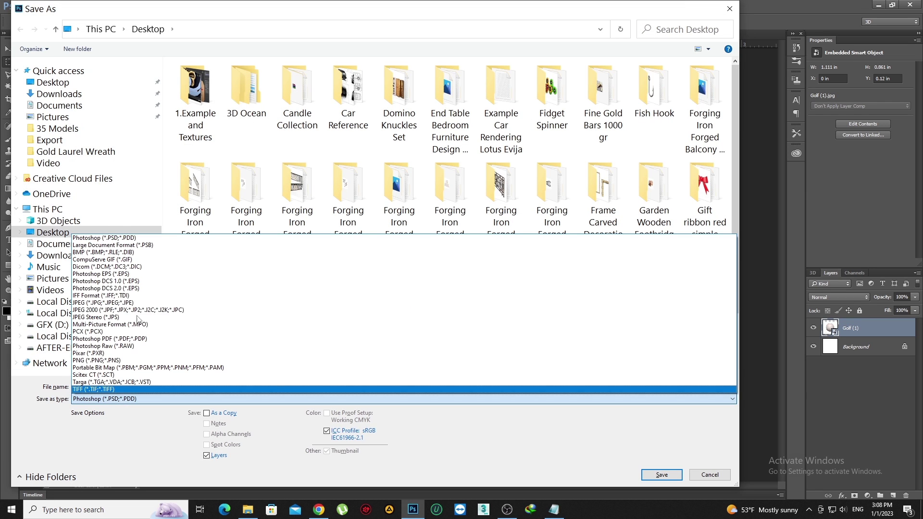
click(136, 303)
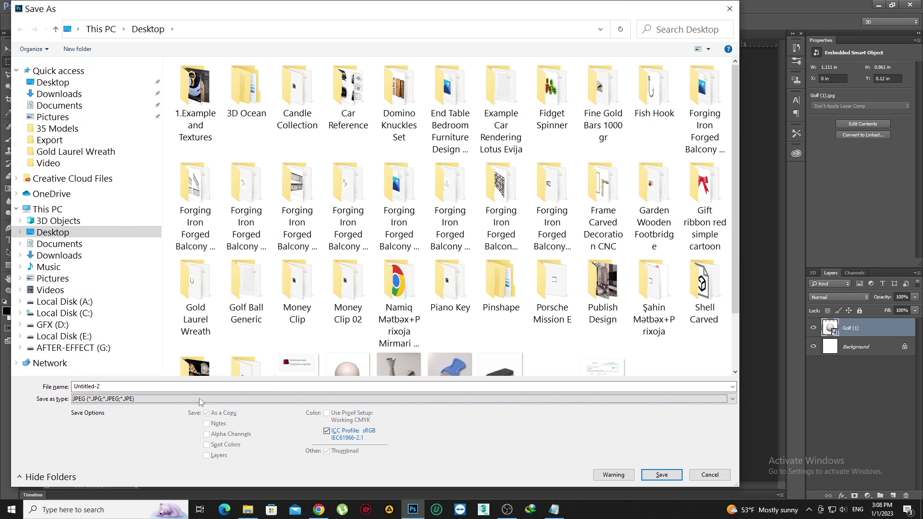
double_click(167, 386)
text(80x80)
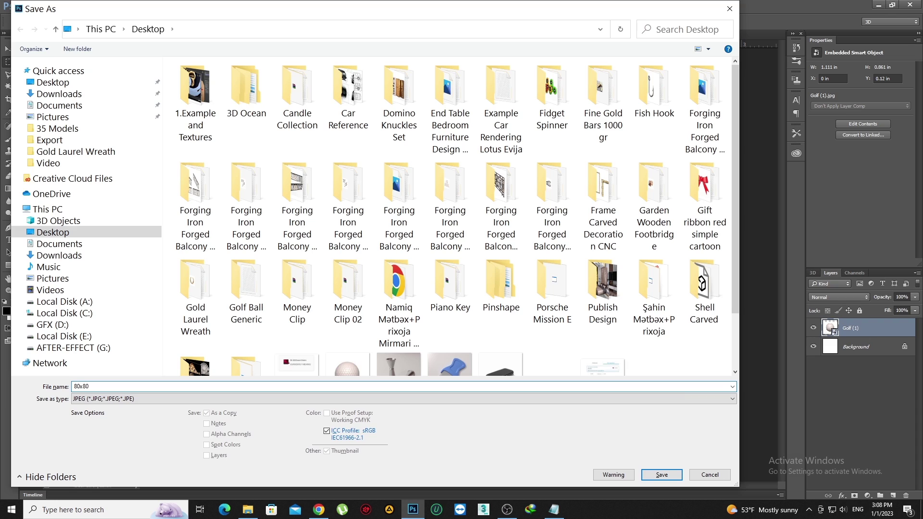
key(Return)
key(Return)
key(Delete)
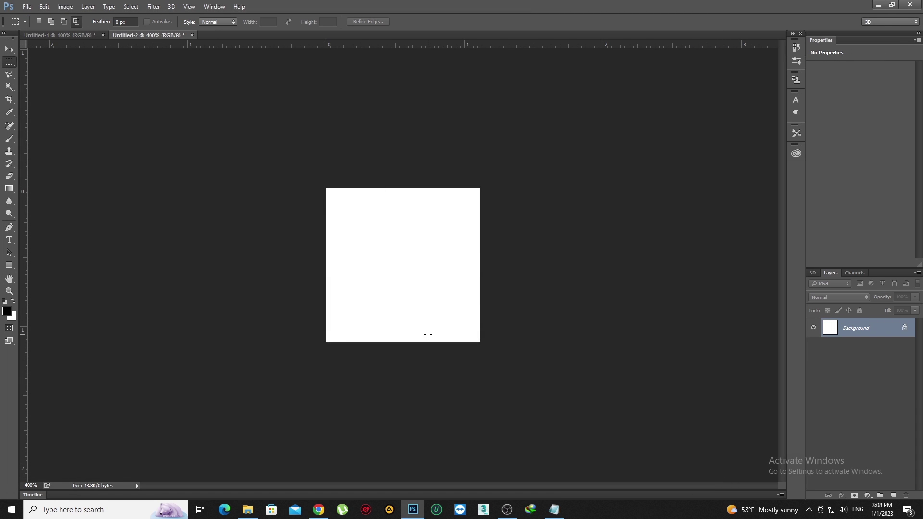
click(912, 4)
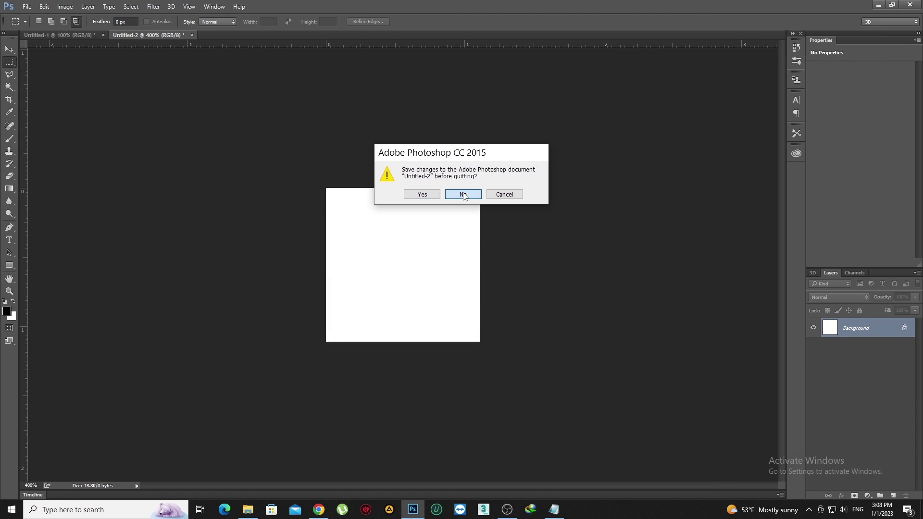
Discard the unsaved Photoshop documents and go back up to the Golf Ball Generic folder.
click(463, 194)
click(464, 195)
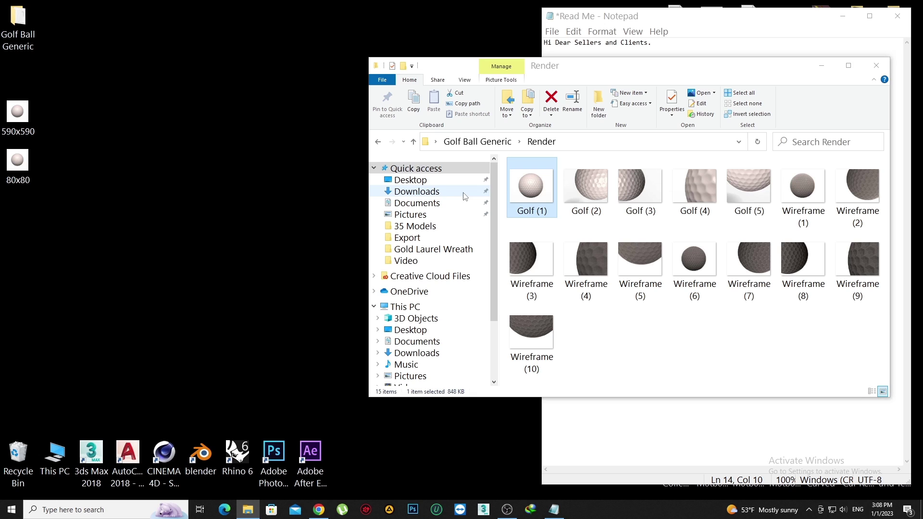
click(379, 141)
Delete the Render folder and move the 590x590 and 80x80 JPEGs into Golf Ball Generic.
drag(644, 65, 412, 49)
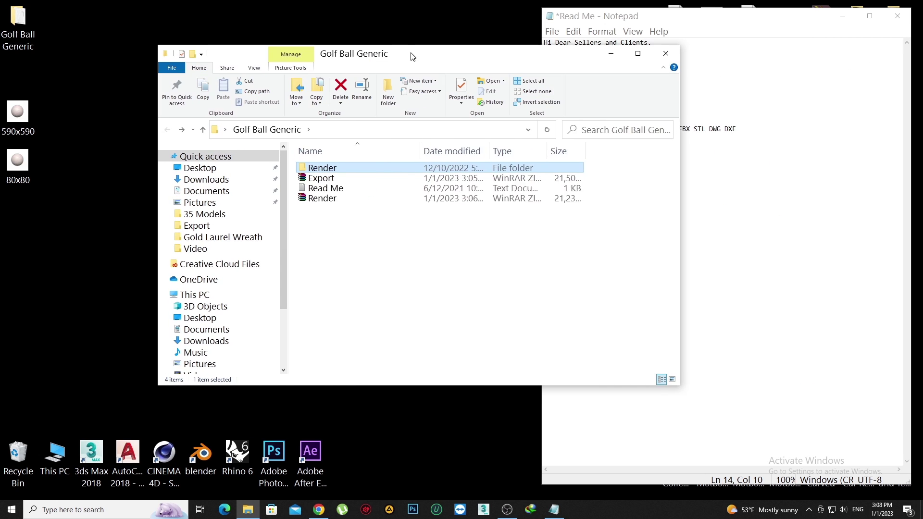
key(Delete)
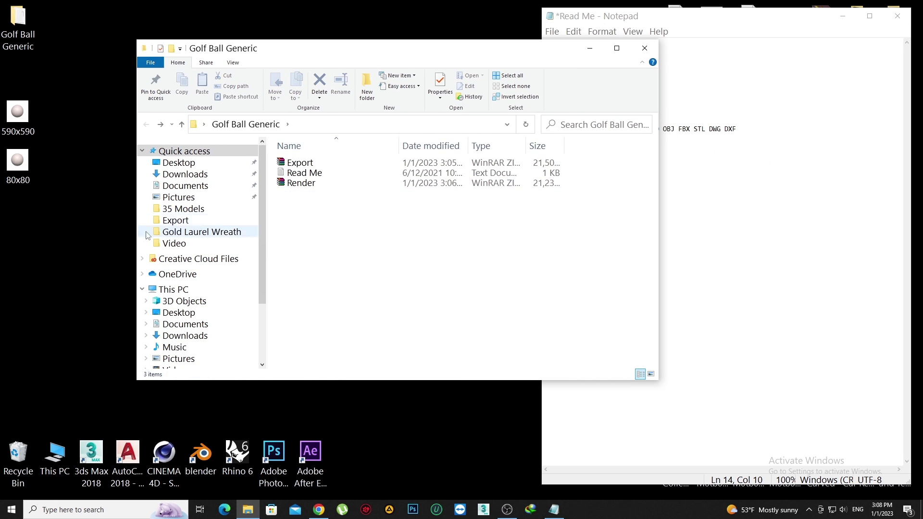
mouse_move(77, 240)
mouse_down()
mouse_move(7, 92)
mouse_move(382, 242)
mouse_up()
drag(398, 54, 587, 44)
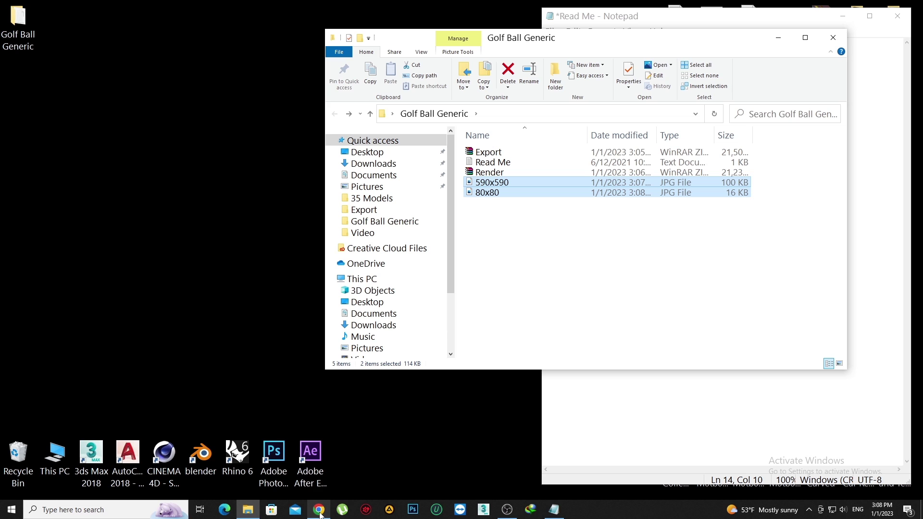
Paste the product name 'Golf Ball Generic' from the Read Me notes into the item Name field.
mouse_move(319, 509)
click(312, 452)
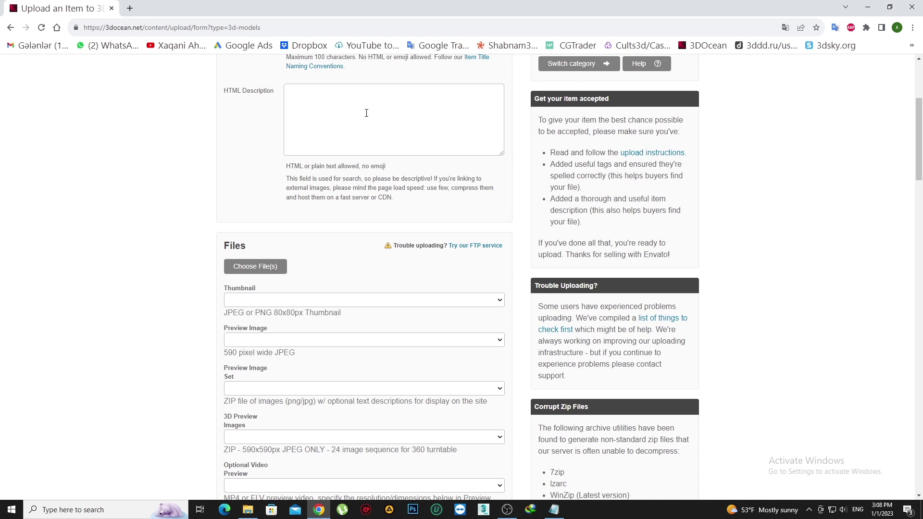
scroll(366, 113, up, 4)
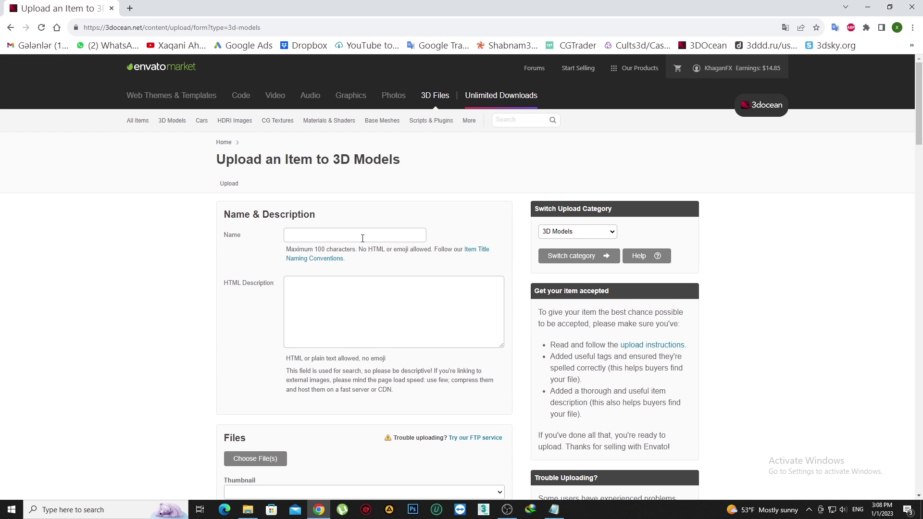
click(555, 509)
drag(669, 61, 596, 57)
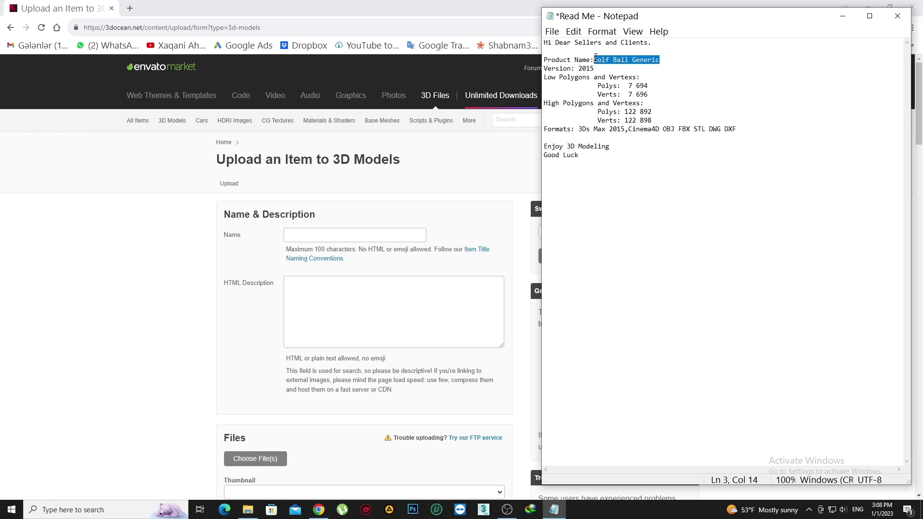
click(303, 235)
text(Golf Ball Generic)
click(363, 299)
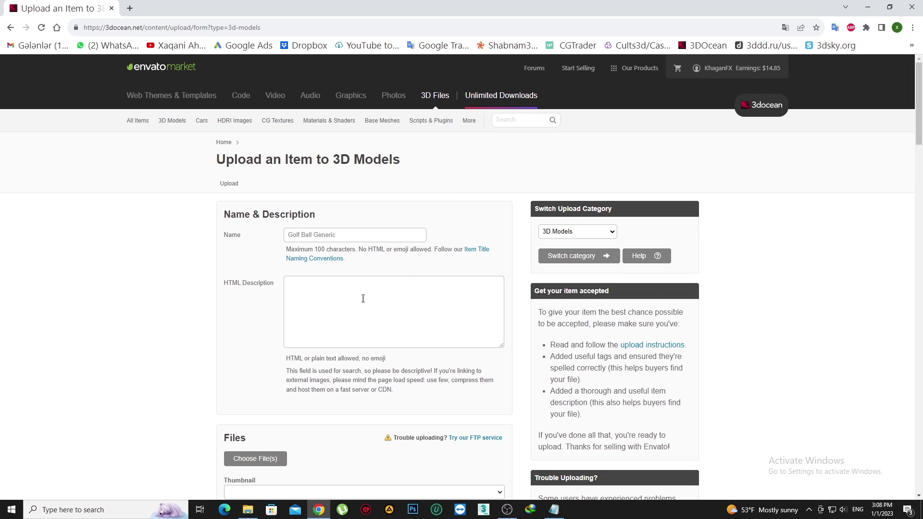
Copy the entire Read Me text into the HTML Description box.
click(554, 510)
click(633, 155)
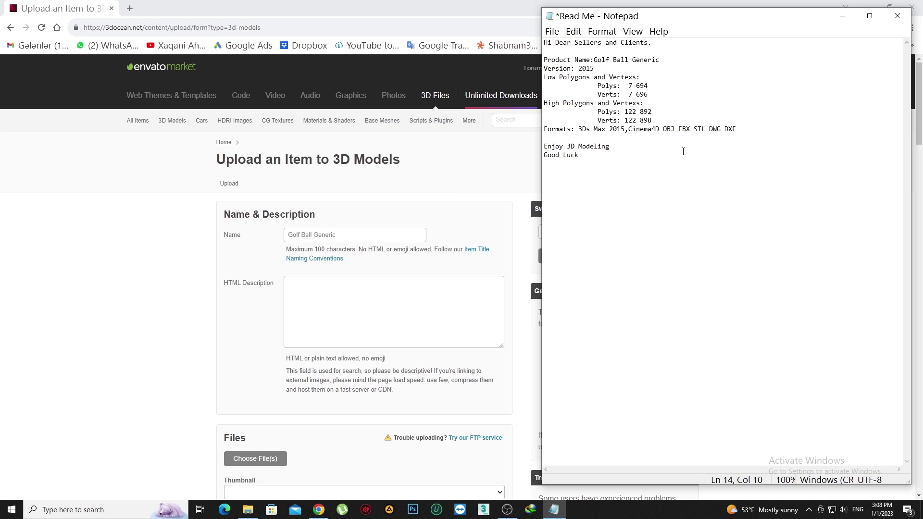
key(ctrl+a)
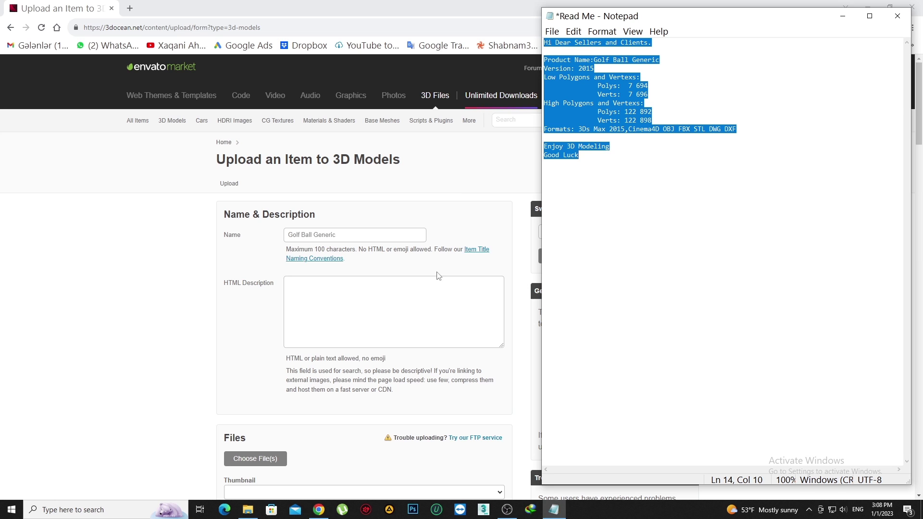
click(387, 306)
key(ctrl+v)
scroll(430, 379, down, 6)
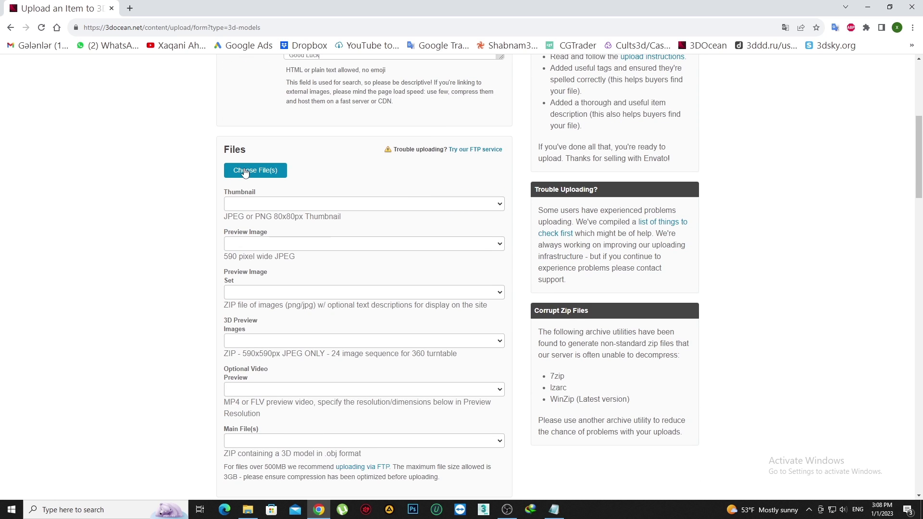
Upload 80x80.jpg, 590x590.jpg, Export.zip and Render.zip from Desktop > Golf Ball Generic, leaving out Read Me.
click(243, 170)
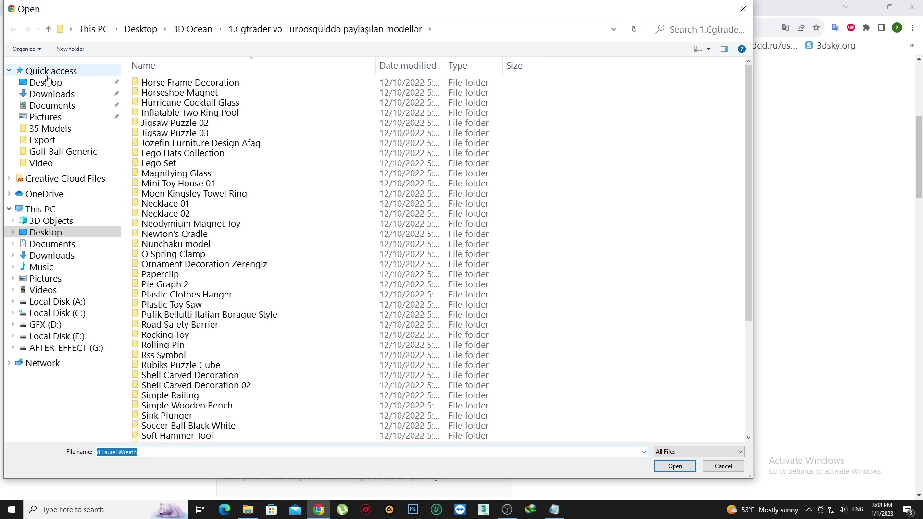
click(46, 82)
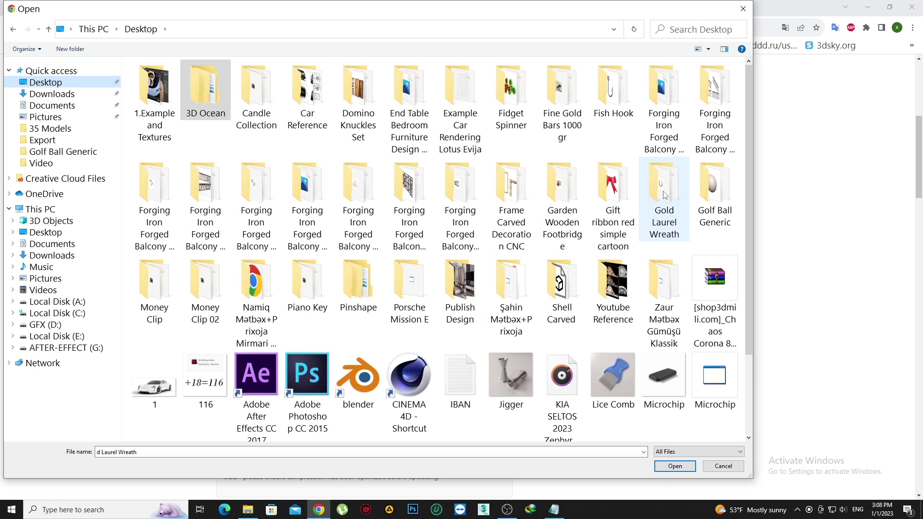
double_click(718, 190)
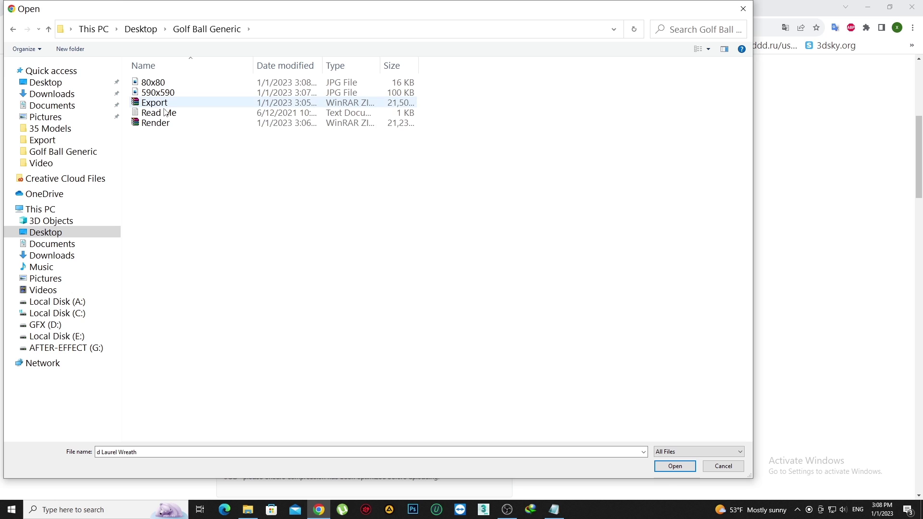
click(176, 113)
key(ctrl+a)
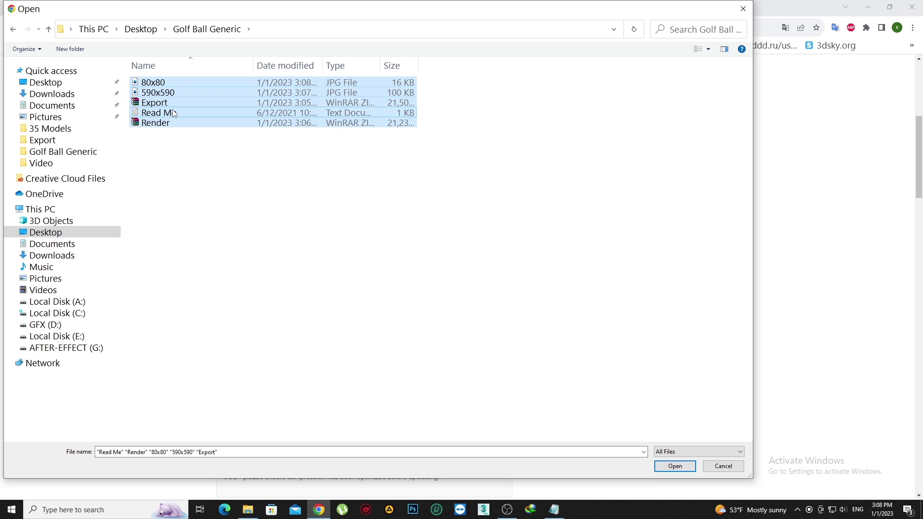
ctrl+click(174, 114)
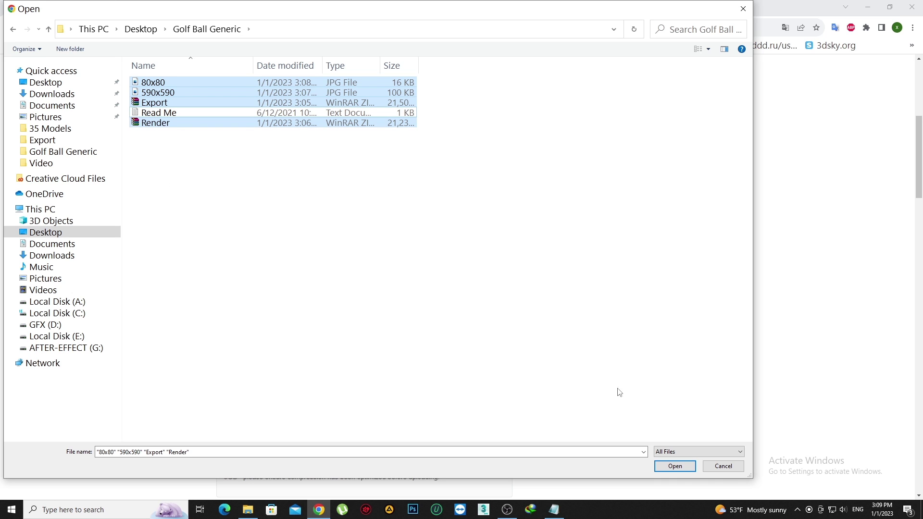
click(675, 466)
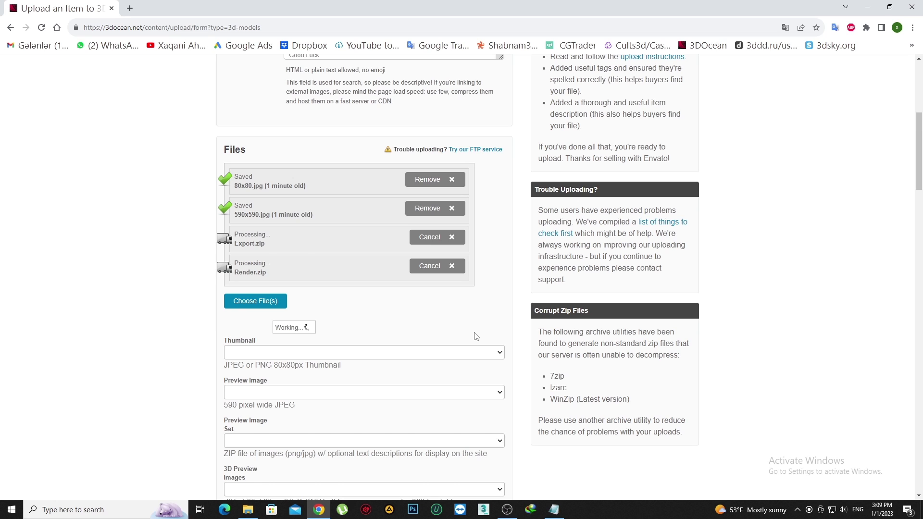
Assign 80x80.jpg as the thumbnail and 590x590.jpg as the preview image.
scroll(418, 313, down, 2)
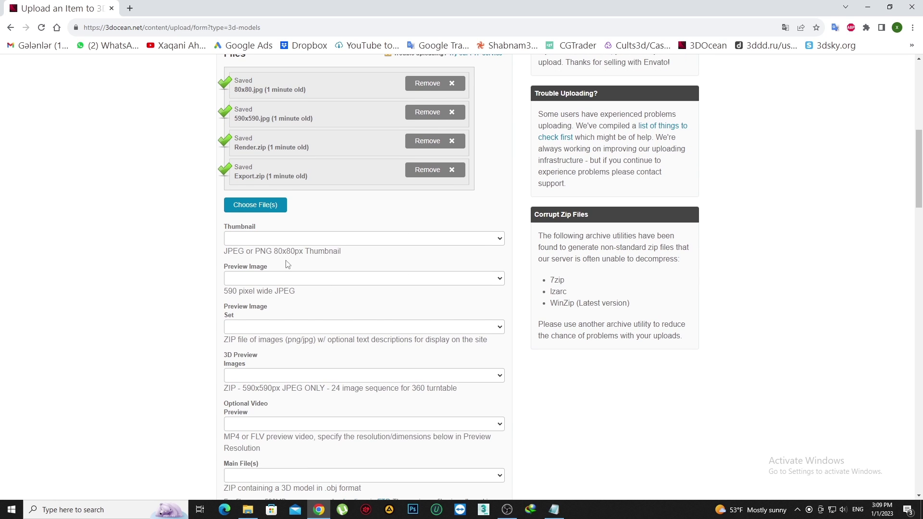
click(268, 240)
click(258, 260)
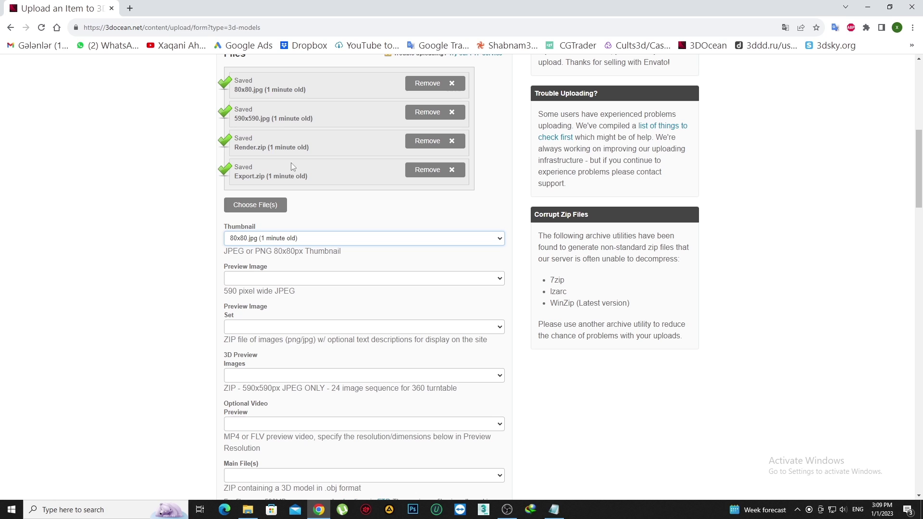
scroll(301, 282, down, 2)
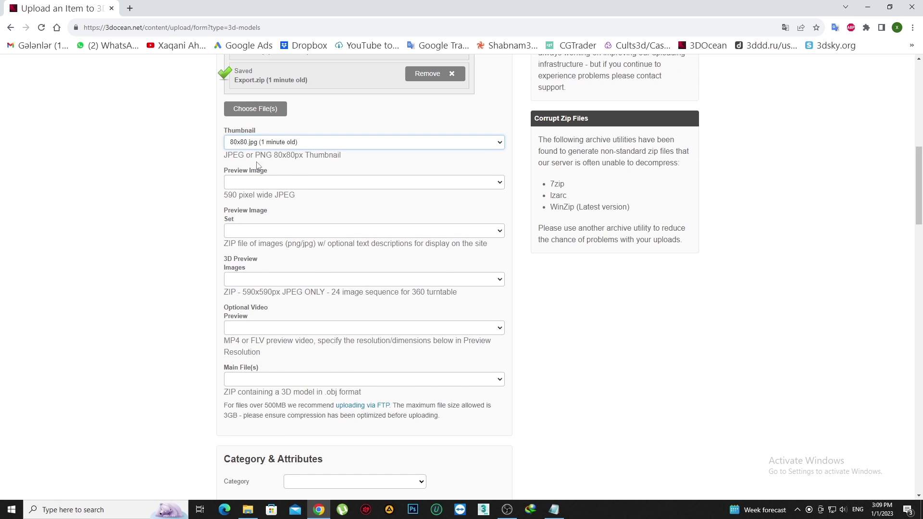
click(249, 184)
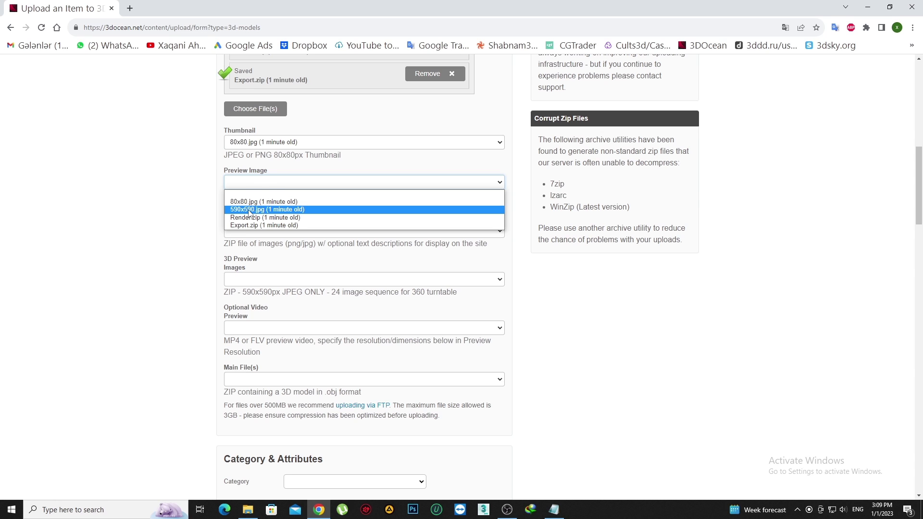
click(250, 211)
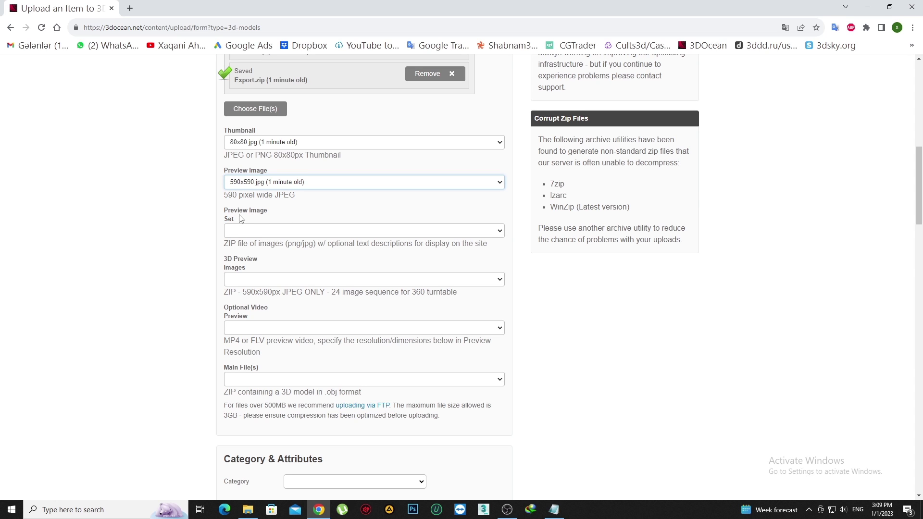
Assign Render.zip as the preview image set and Export.zip as the main file.
scroll(287, 219, up, 1)
click(267, 279)
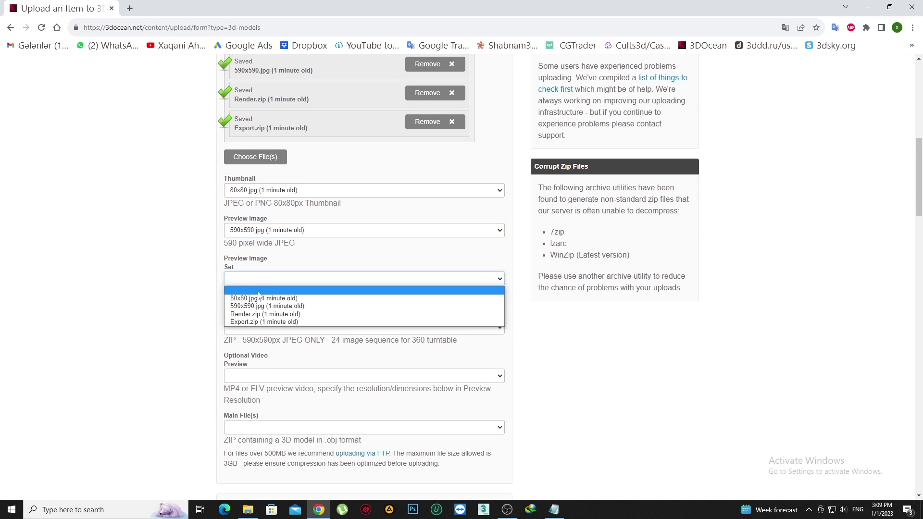
click(255, 314)
scroll(267, 234, down, 2)
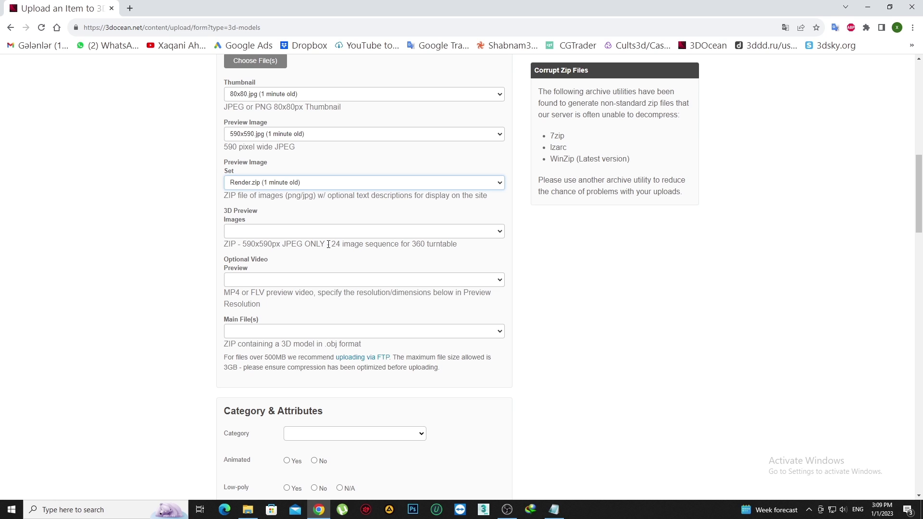
scroll(335, 278, down, 2)
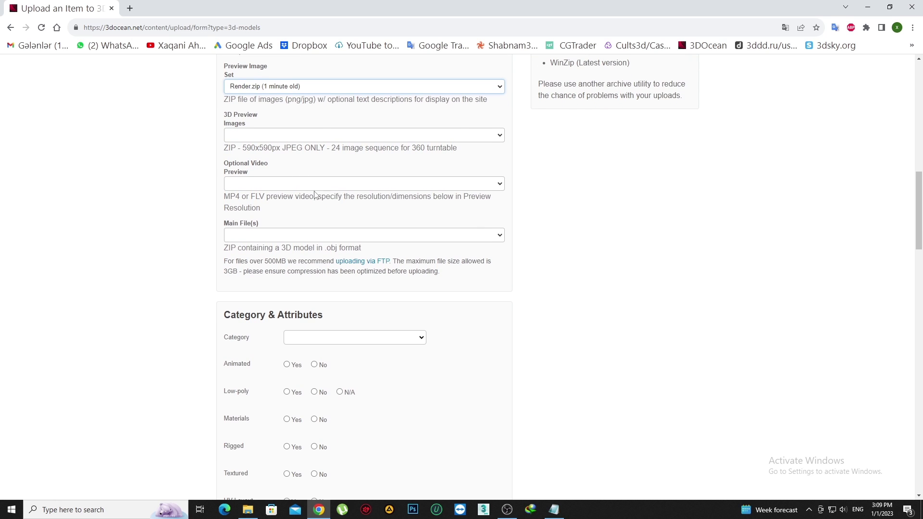
click(241, 236)
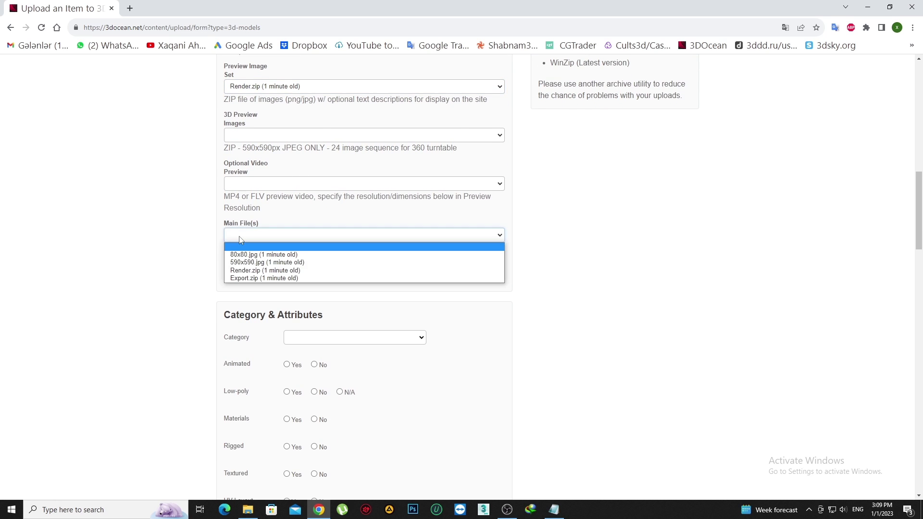
click(247, 278)
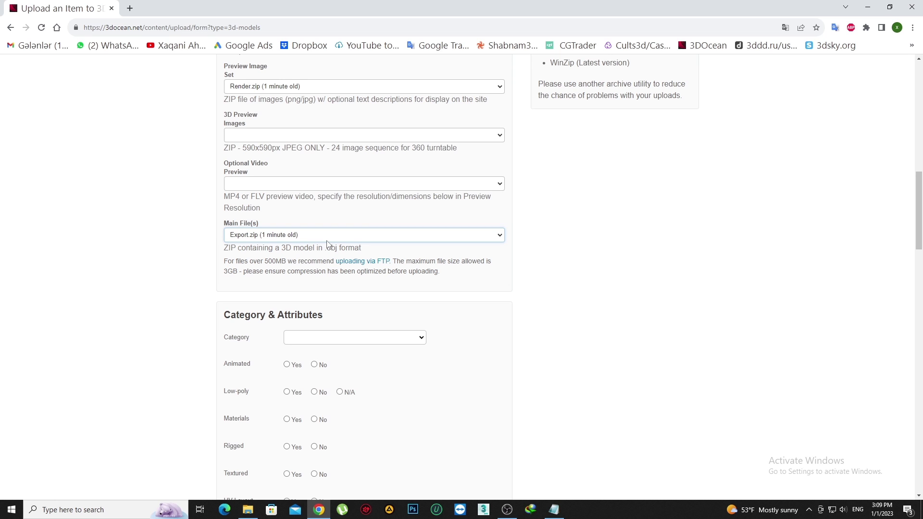
scroll(348, 269, down, 2)
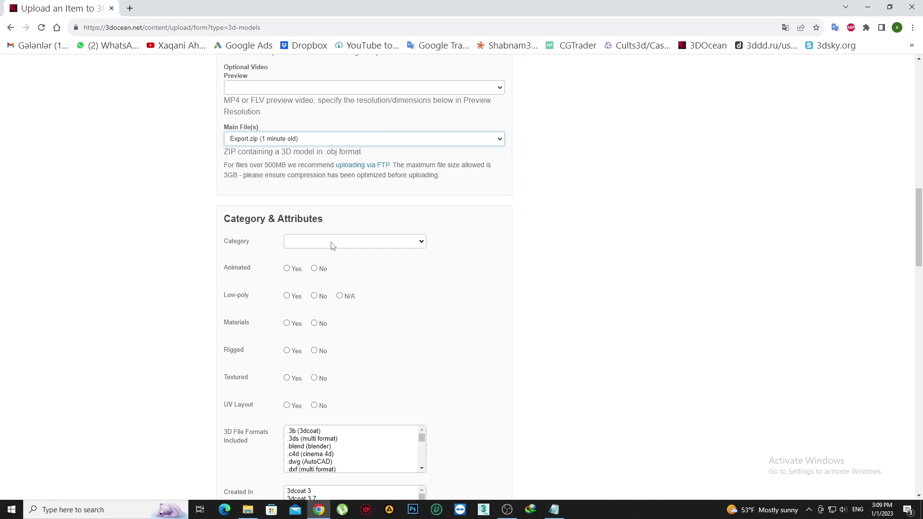
Choose '- Toys and Games' as the item category.
click(331, 246)
scroll(336, 336, down, 4)
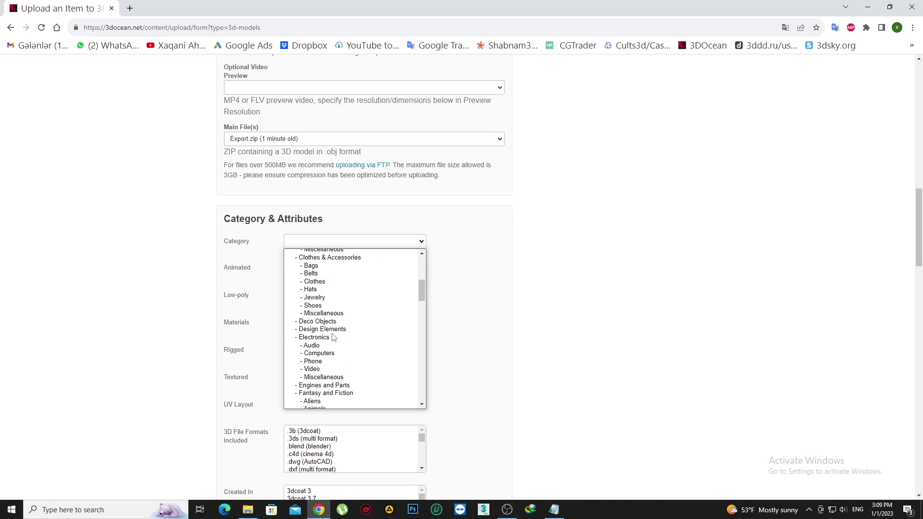
scroll(336, 310, down, 2)
scroll(349, 370, down, 4)
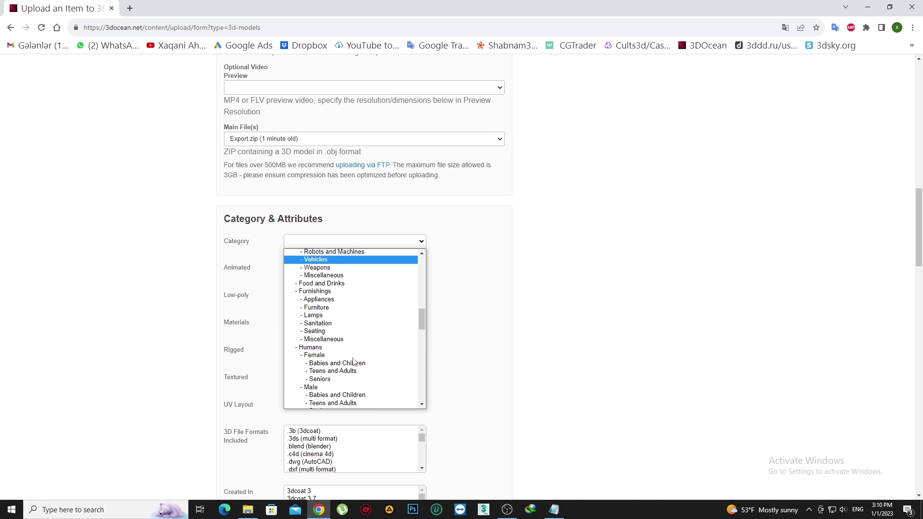
scroll(353, 365, down, 2)
scroll(354, 361, down, 1)
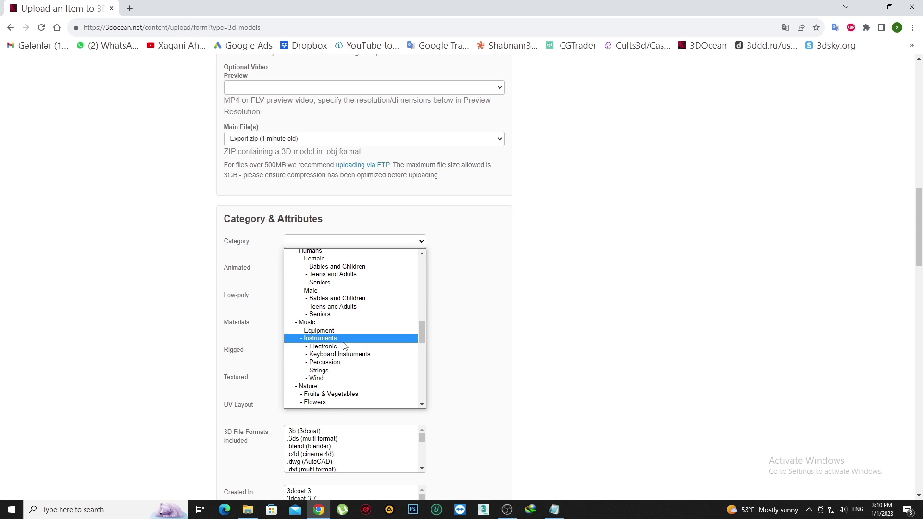
scroll(362, 356, down, 2)
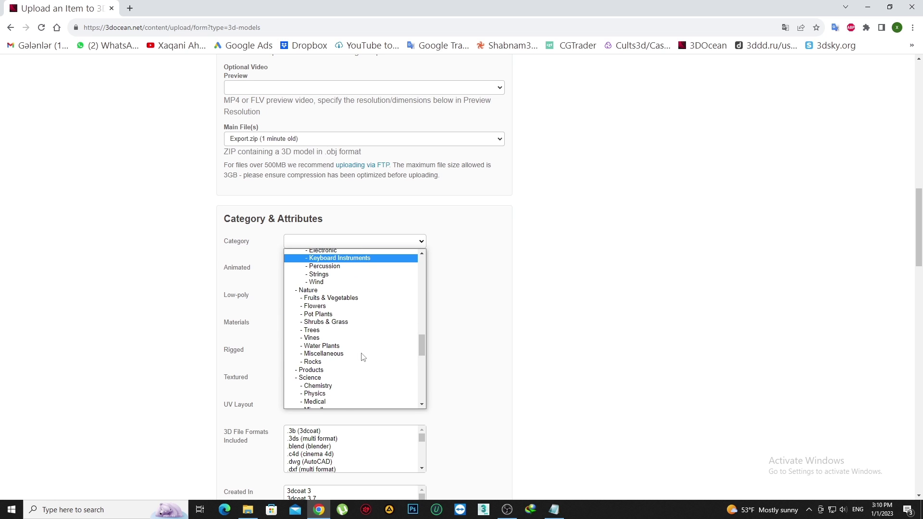
scroll(363, 357, down, 2)
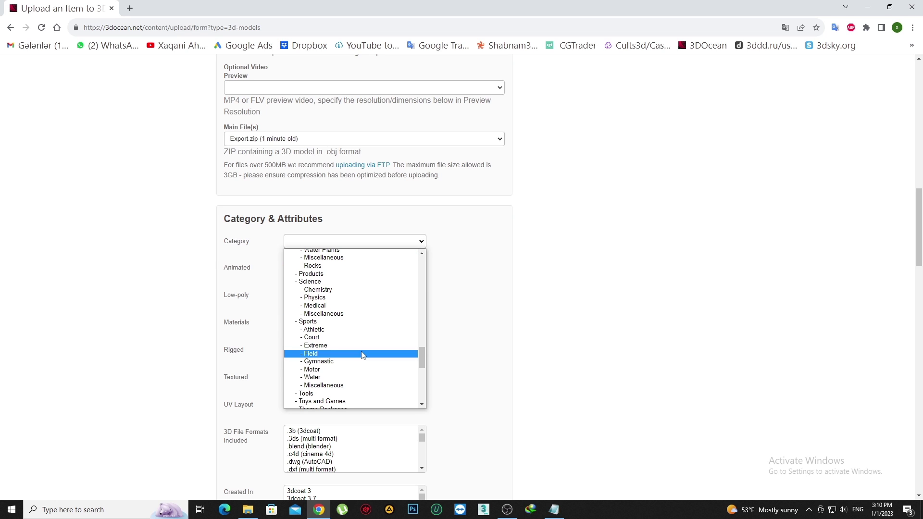
click(323, 402)
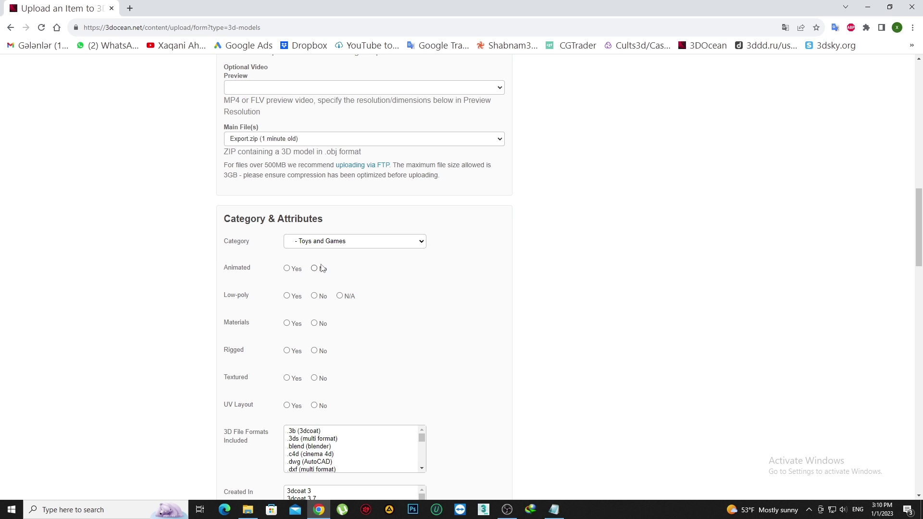
Mark the model Low-poly Yes and Materials Yes, with Textured No and UV Layout No.
click(290, 299)
click(292, 326)
click(321, 379)
click(315, 406)
scroll(347, 293, down, 2)
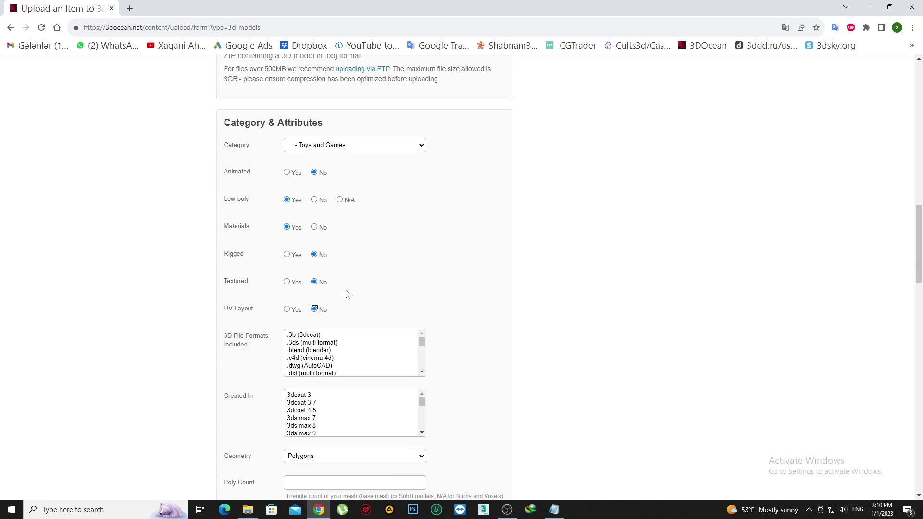
Select .c4d, .dwg, .fbx, .max and .obj as the included 3D file formats.
scroll(419, 306, down, 2)
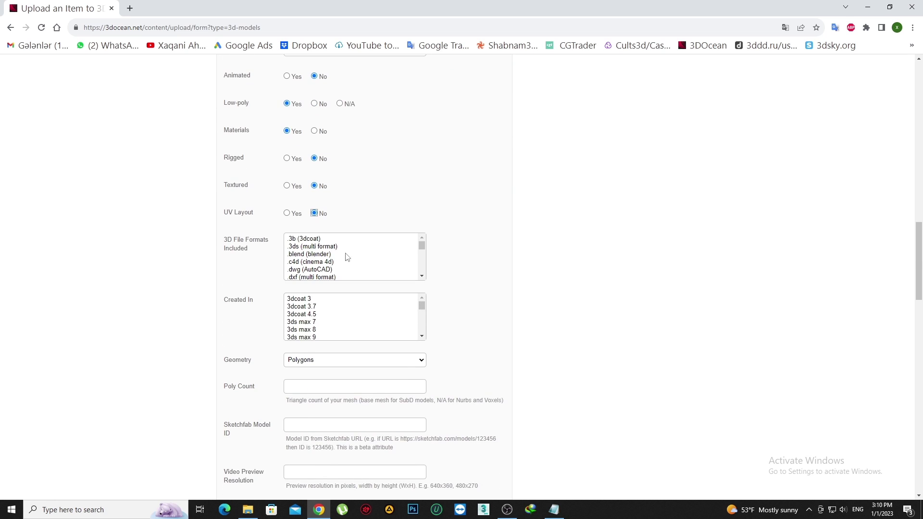
click(320, 263)
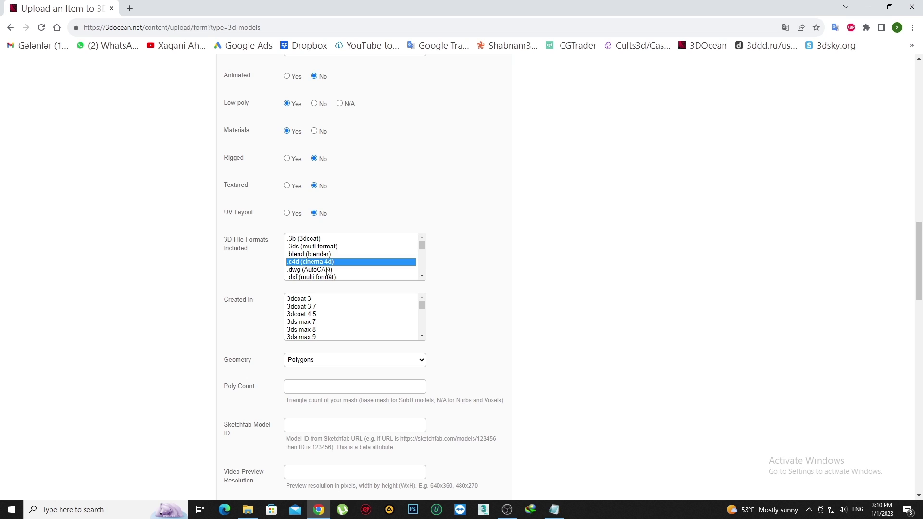
ctrl+click(328, 270)
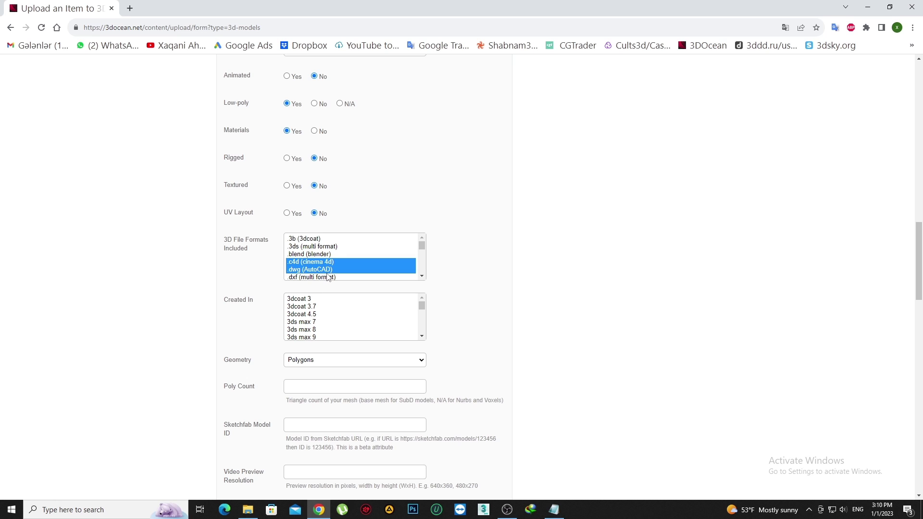
scroll(329, 269, down, 1)
scroll(337, 250, down, 2)
scroll(337, 251, down, 1)
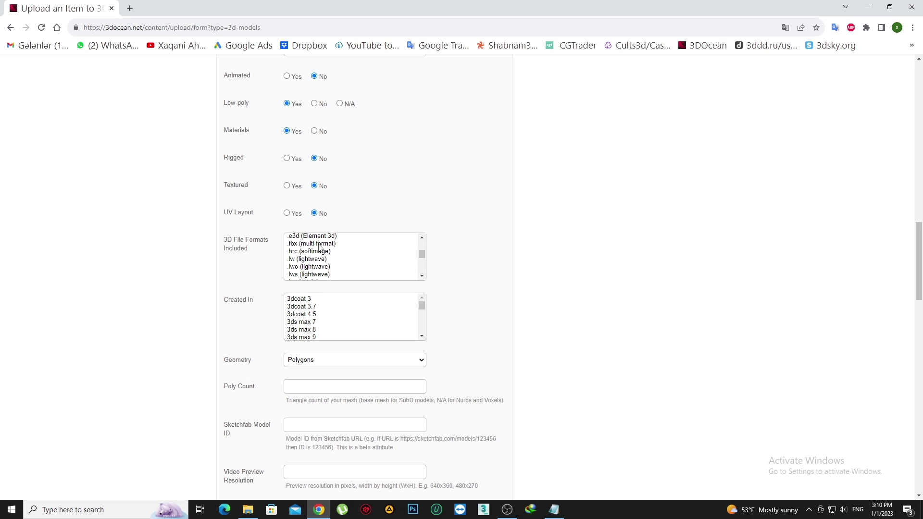
ctrl+click(319, 244)
scroll(319, 248, down, 2)
ctrl+click(313, 249)
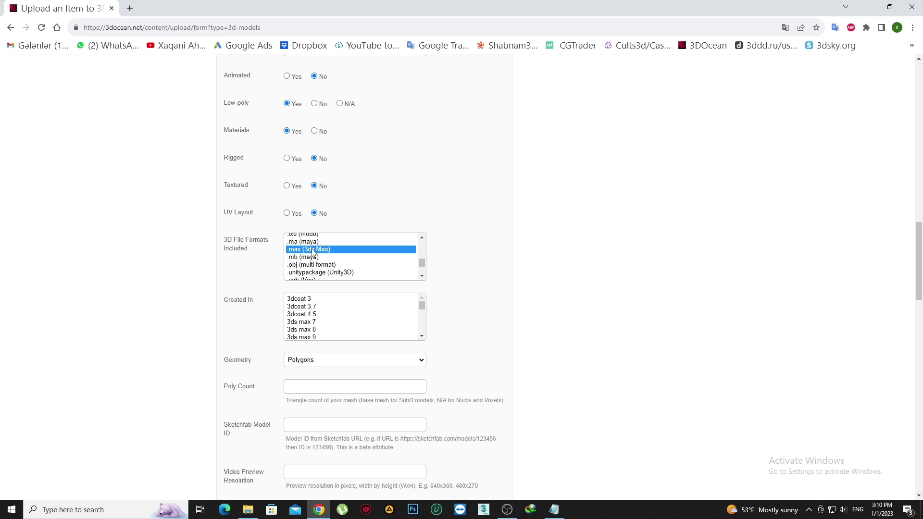
ctrl+click(315, 265)
Set Created In to 3ds max 2015.
scroll(323, 264, up, 3)
scroll(324, 264, up, 1)
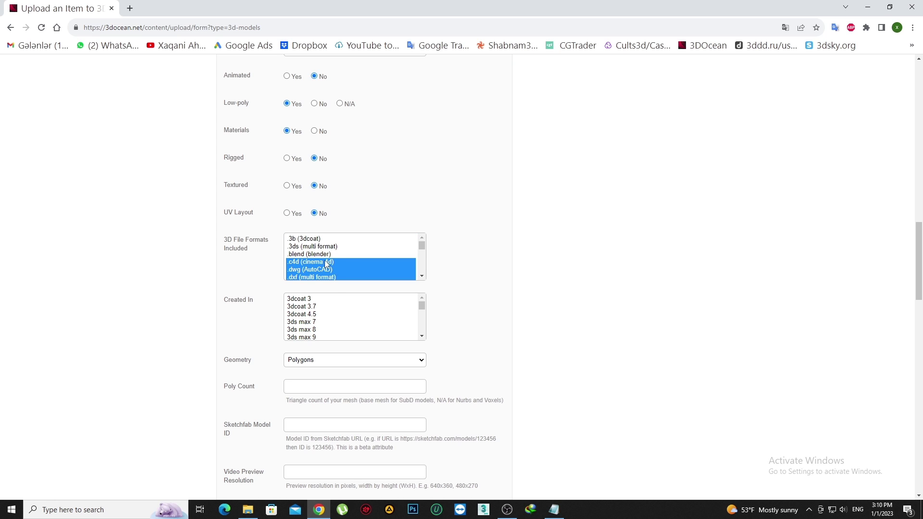
scroll(338, 256, down, 4)
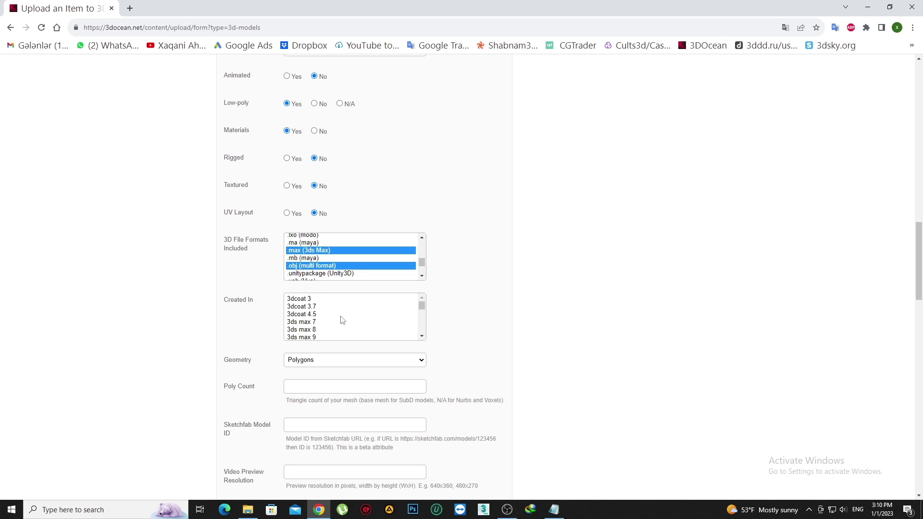
scroll(342, 320, down, 1)
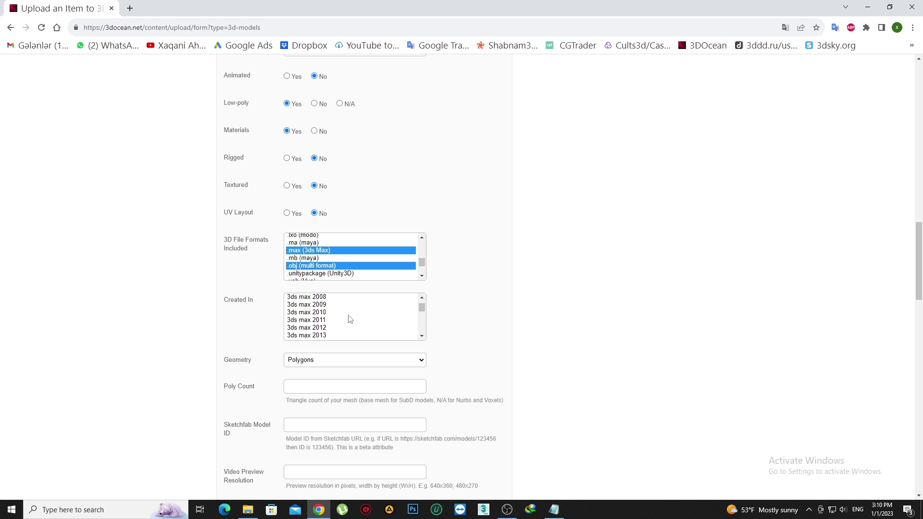
scroll(350, 319, down, 2)
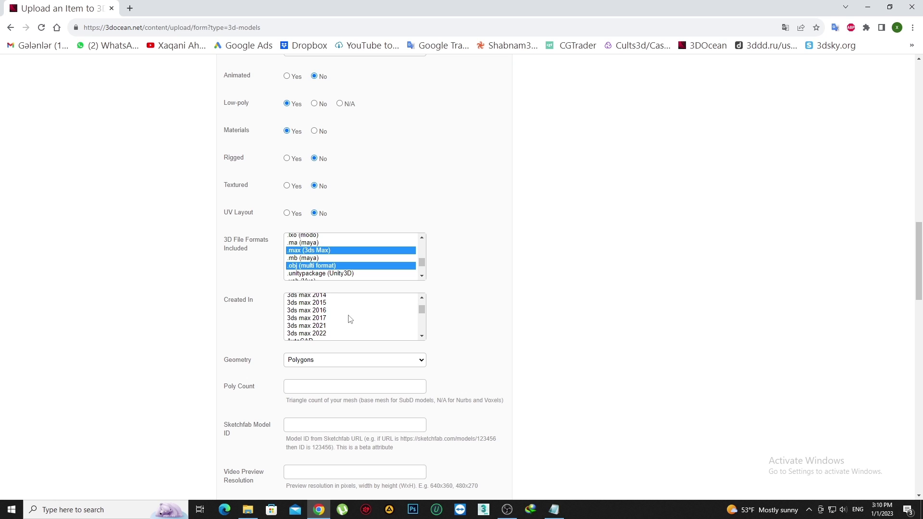
click(320, 304)
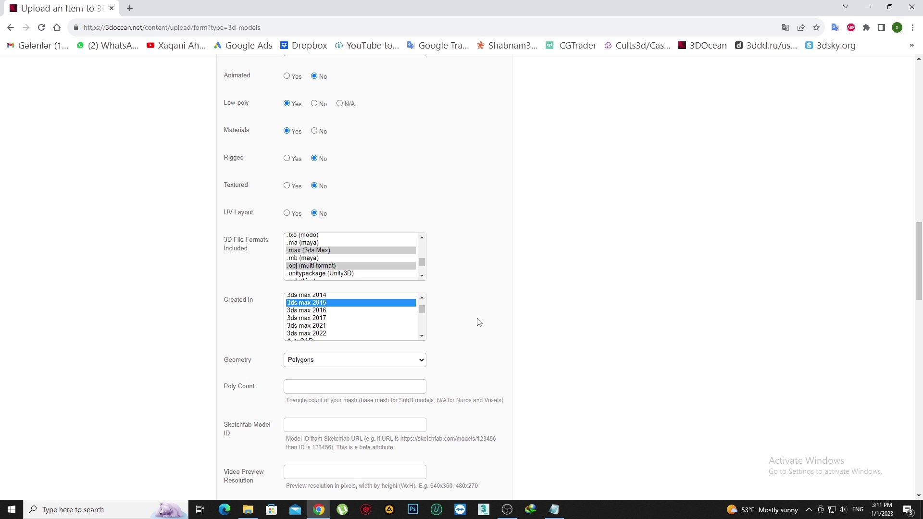
scroll(478, 322, down, 2)
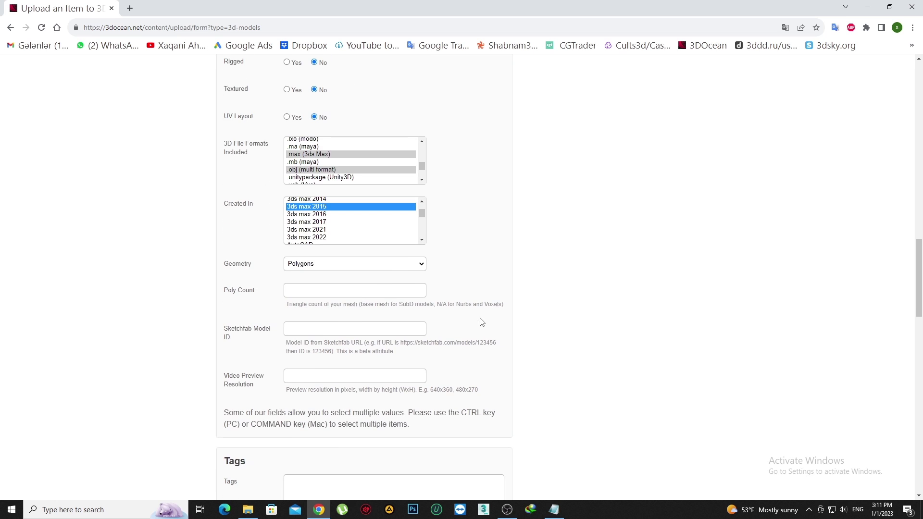
Copy the 7 694 polygon count from the Read Me notes into the Poly Count field.
click(299, 291)
click(554, 509)
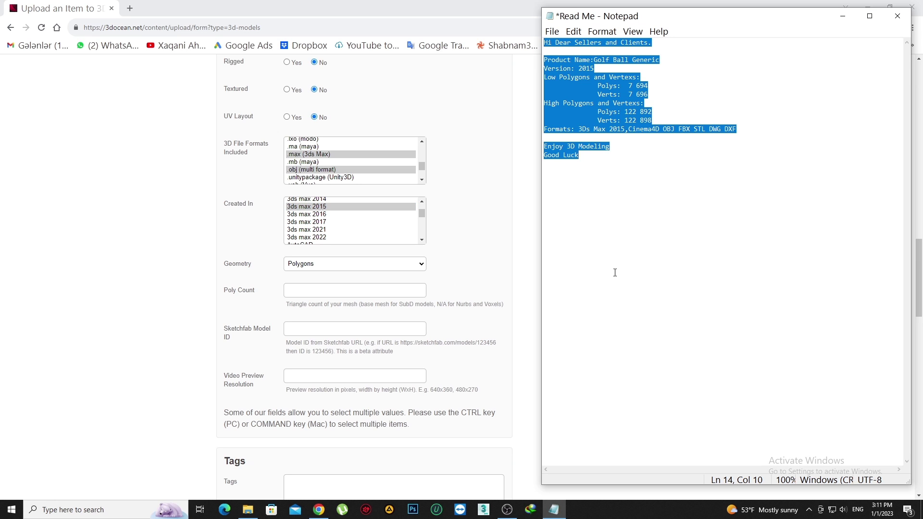
drag(671, 87, 629, 86)
key(ctrl+c)
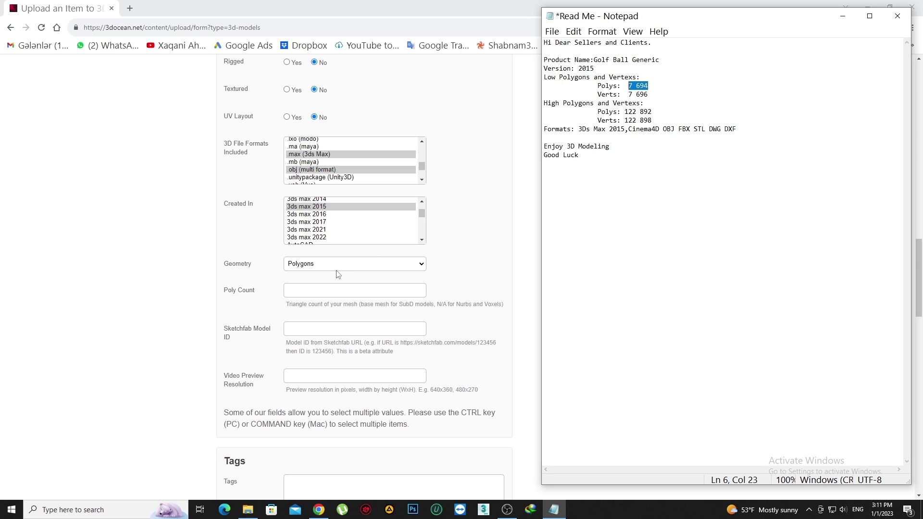
click(352, 291)
key(ctrl+v)
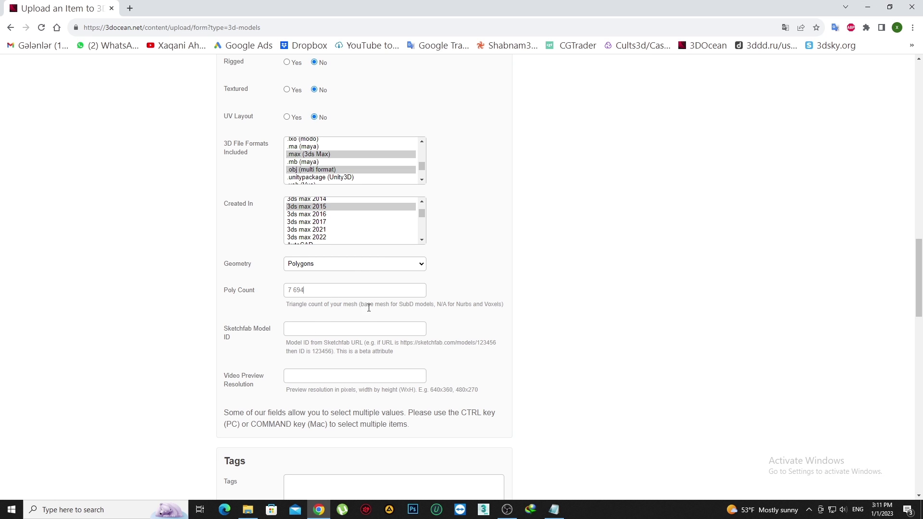
scroll(415, 352, down, 4)
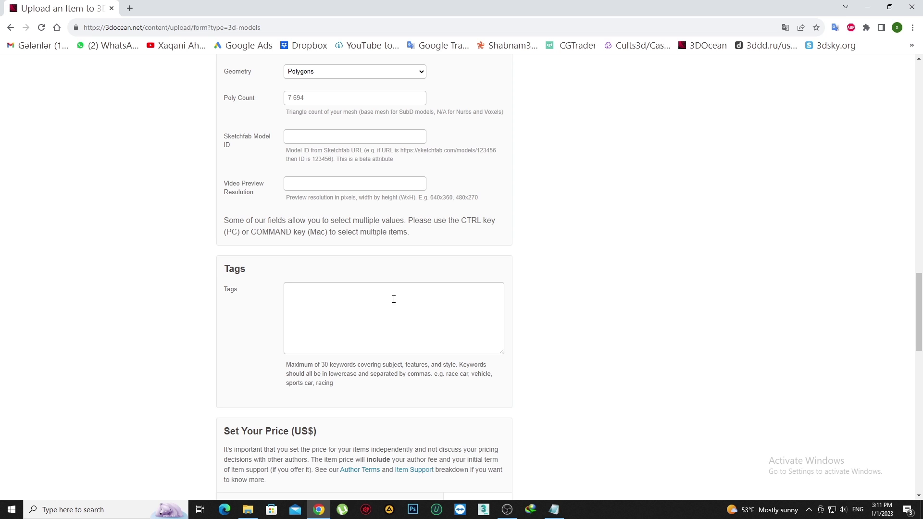
In a new tab, search TurboSquid for 'golf ball'.
click(130, 9)
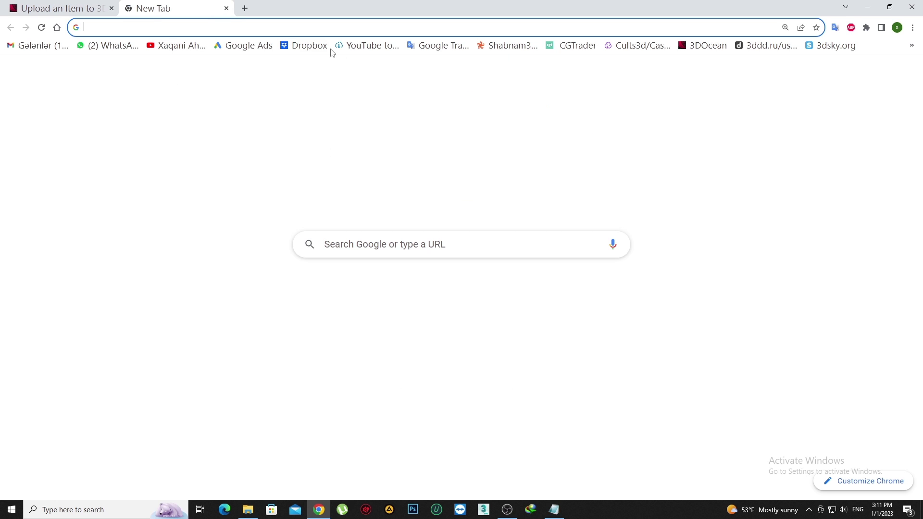
click(488, 47)
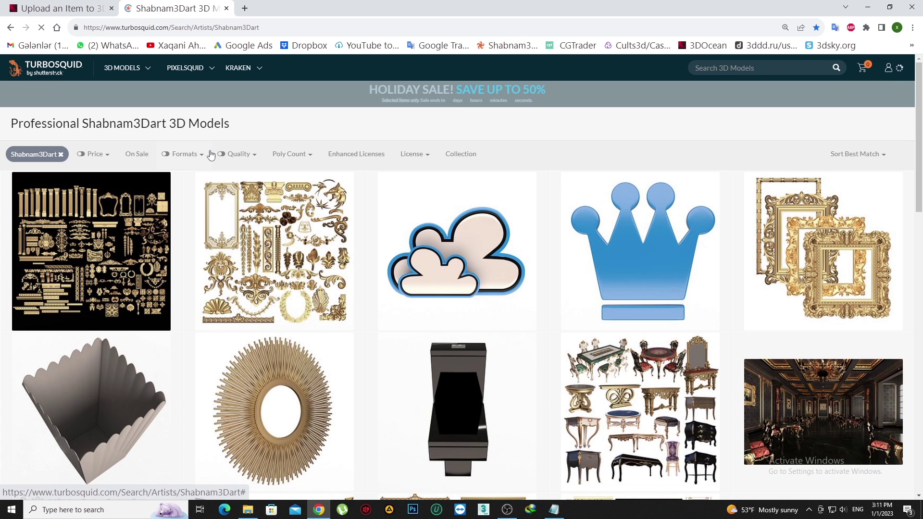
click(55, 73)
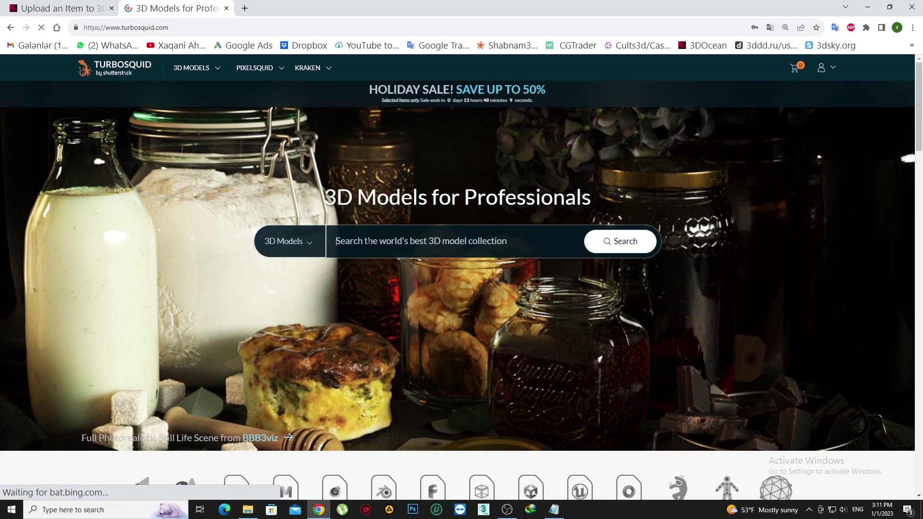
text(golf)
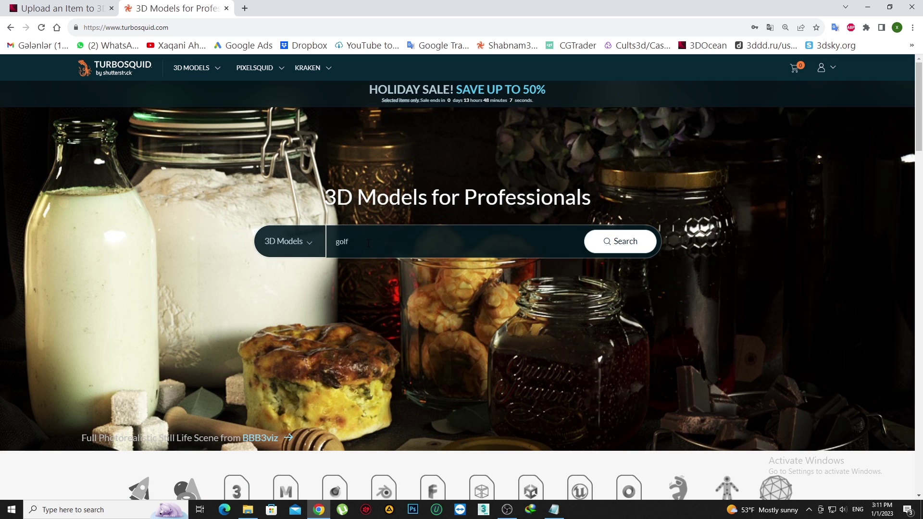
text( ball)
key(Return)
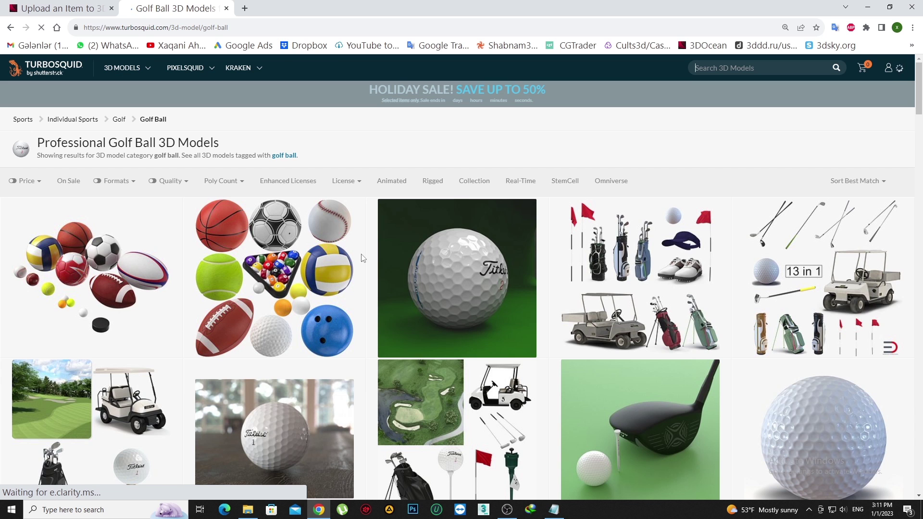
Open the Golf Ball Generic product page from the results and scroll to its tags.
scroll(389, 302, down, 2)
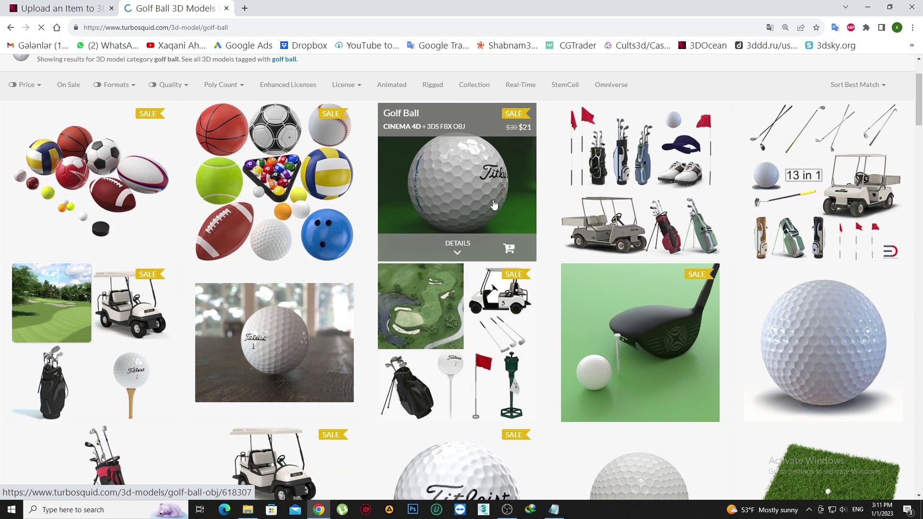
click(471, 184)
scroll(397, 252, down, 10)
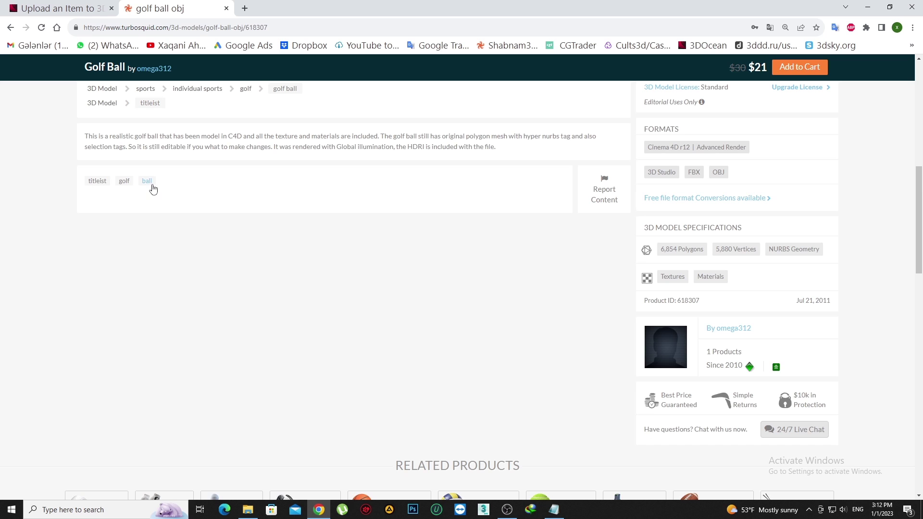
click(10, 28)
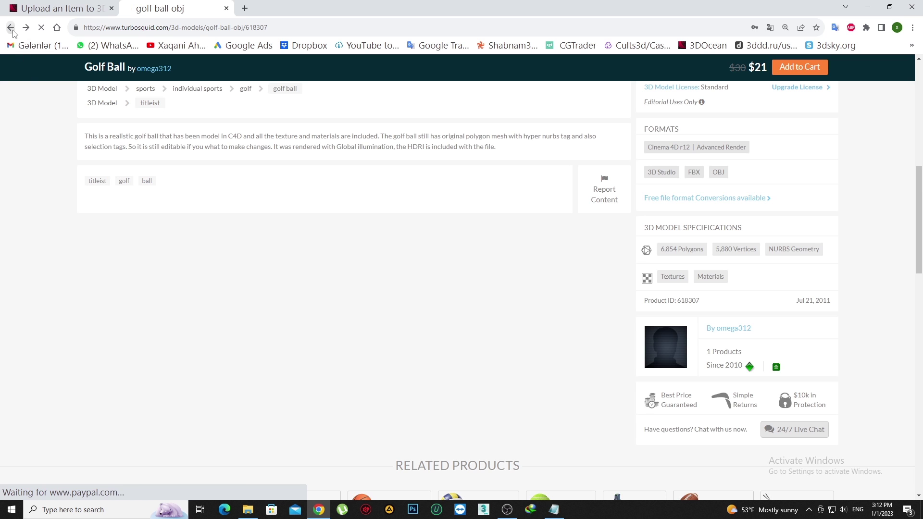
scroll(812, 247, down, 4)
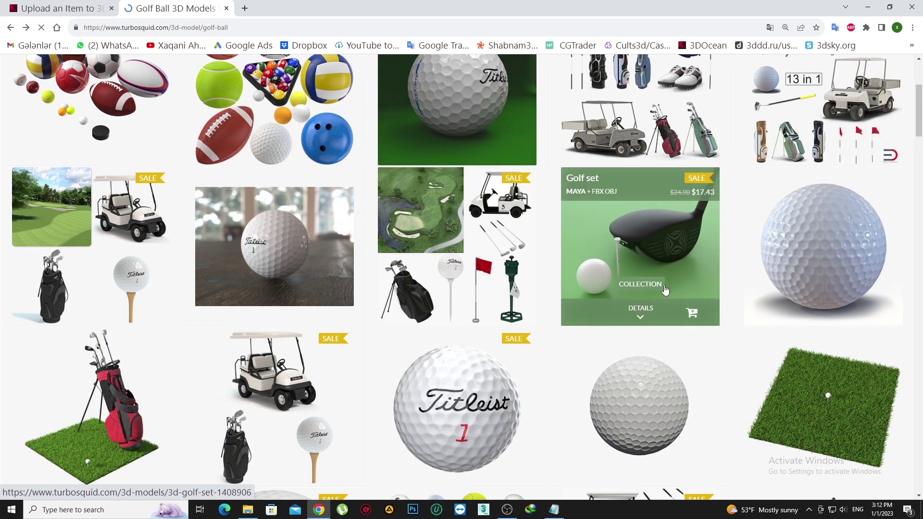
click(812, 247)
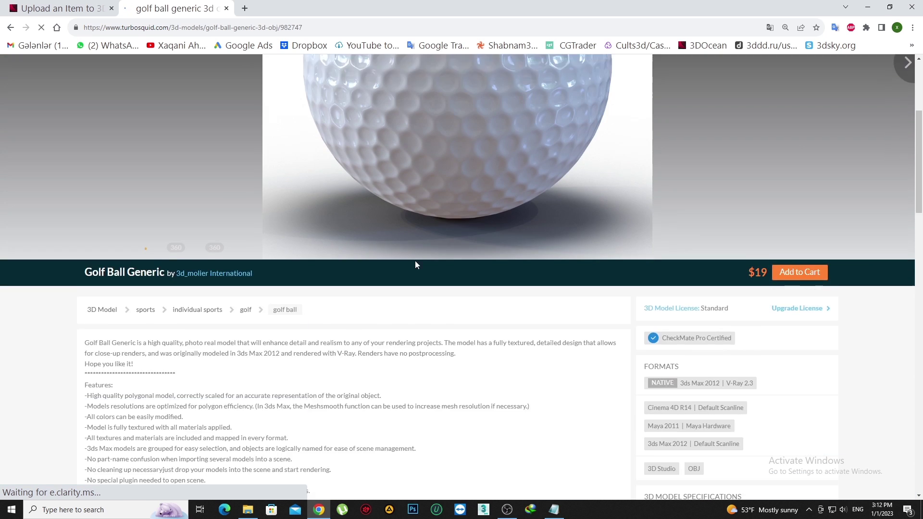
scroll(415, 261, down, 4)
scroll(417, 260, down, 4)
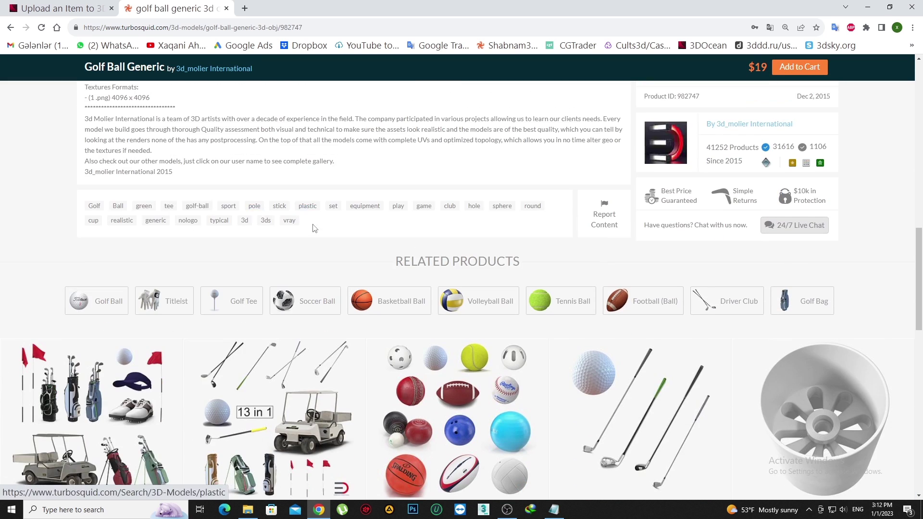
scroll(264, 239, up, 3)
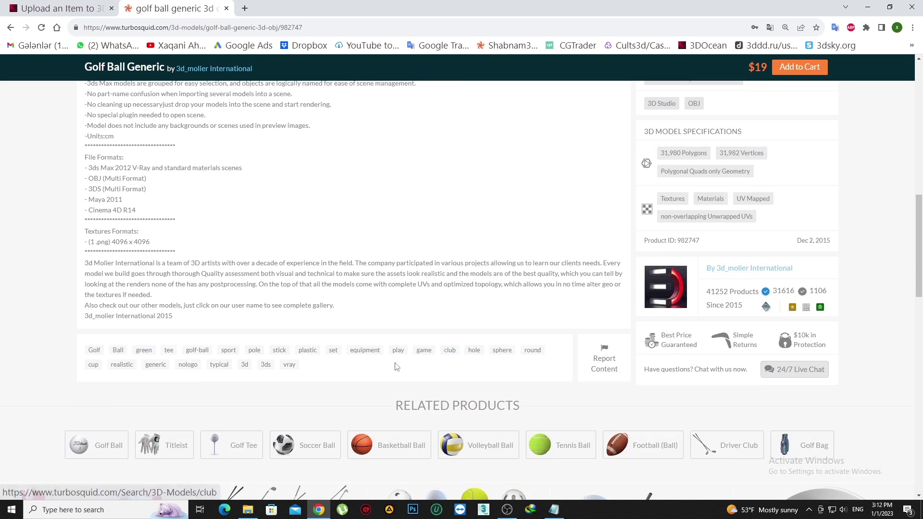
Copy the Golf Ball Generic tag list into the 3DOcean Tags field.
drag(319, 372, 86, 351)
key(ctrl+c)
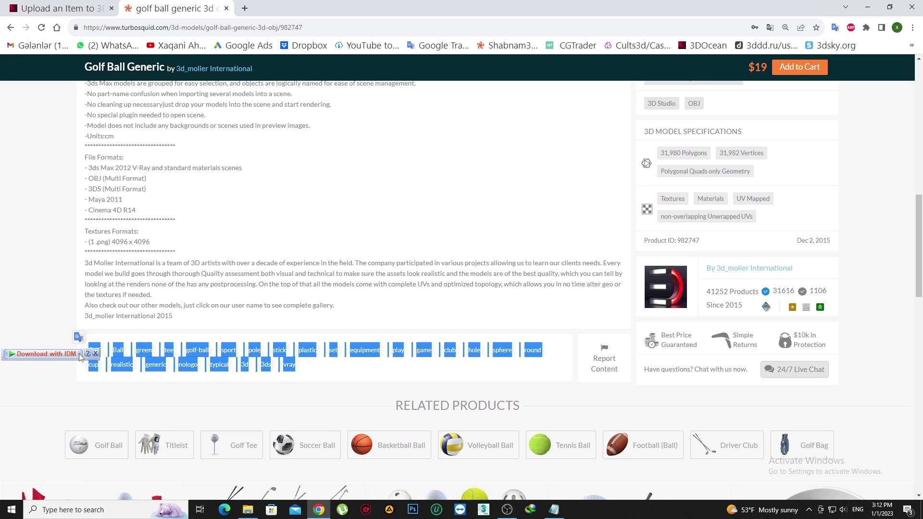
click(67, 8)
click(341, 310)
key(ctrl+v)
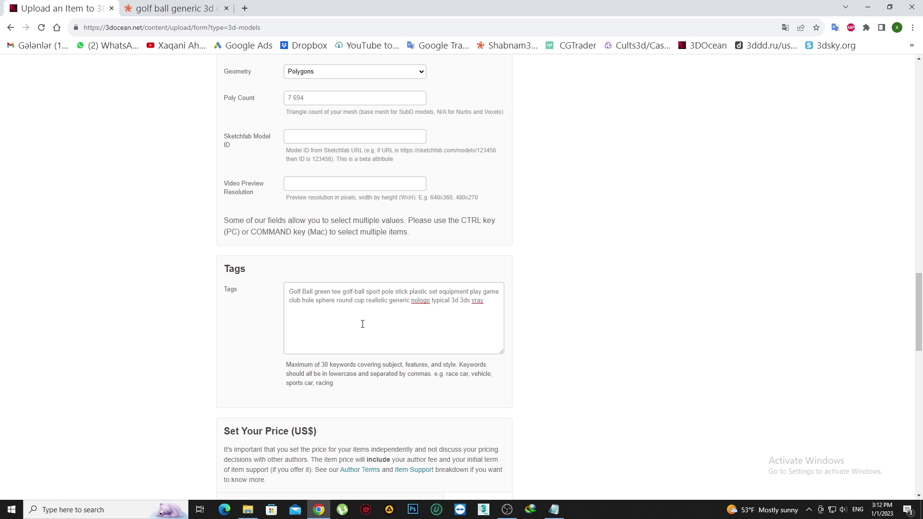
Return to TurboSquid and open the golf ball category listing from the breadcrumb.
click(166, 8)
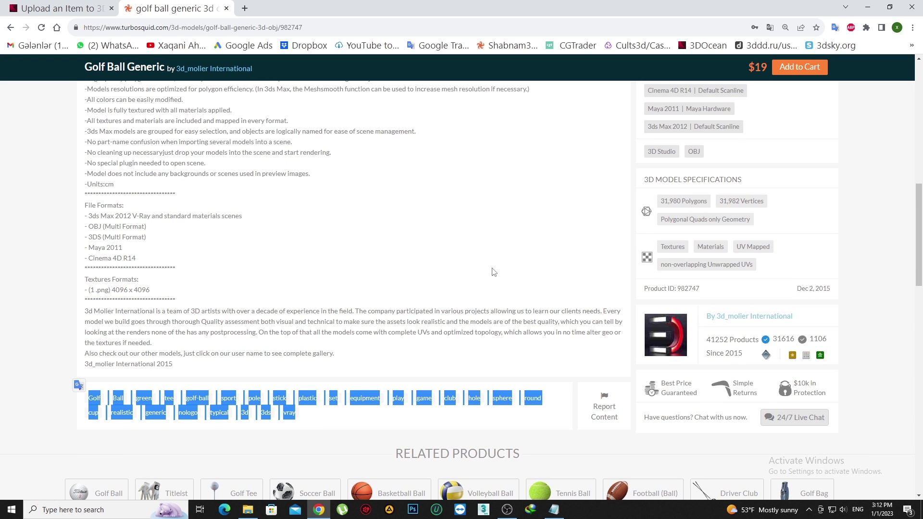
scroll(497, 286, down, 2)
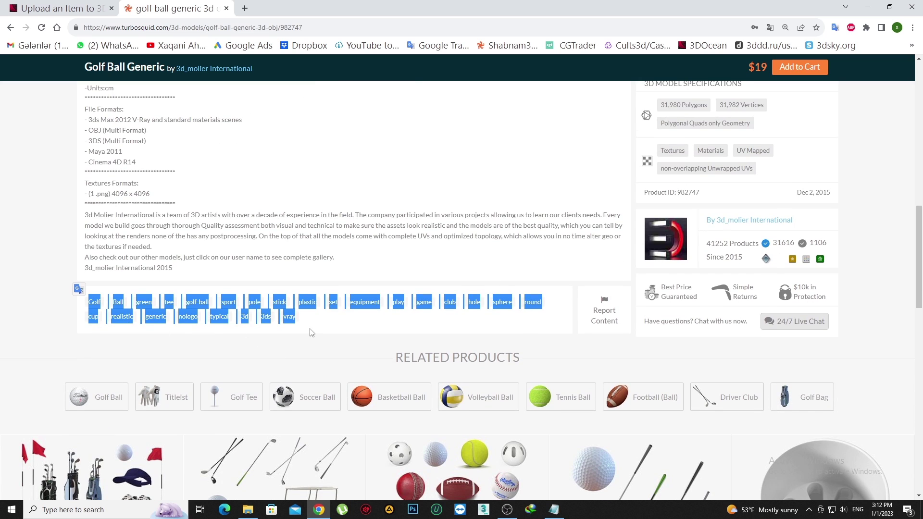
scroll(348, 257, up, 4)
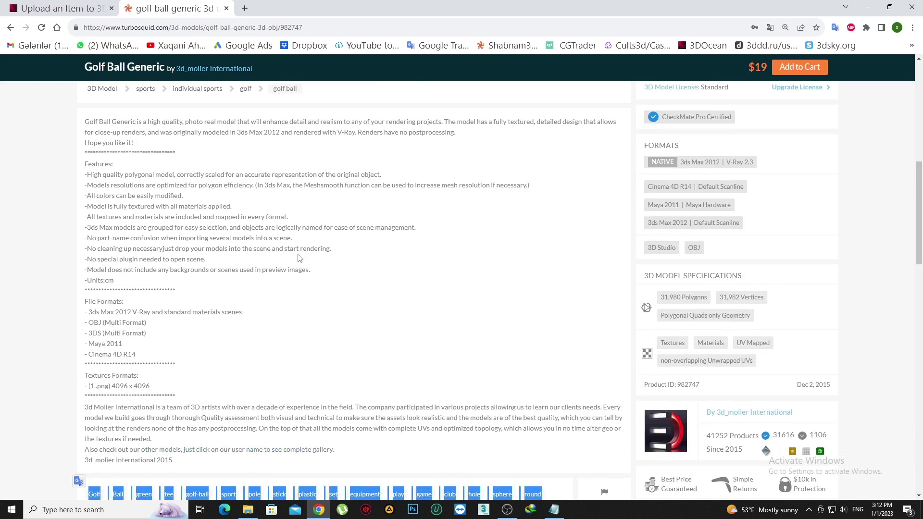
scroll(300, 258, up, 6)
scroll(362, 252, down, 4)
scroll(368, 259, down, 4)
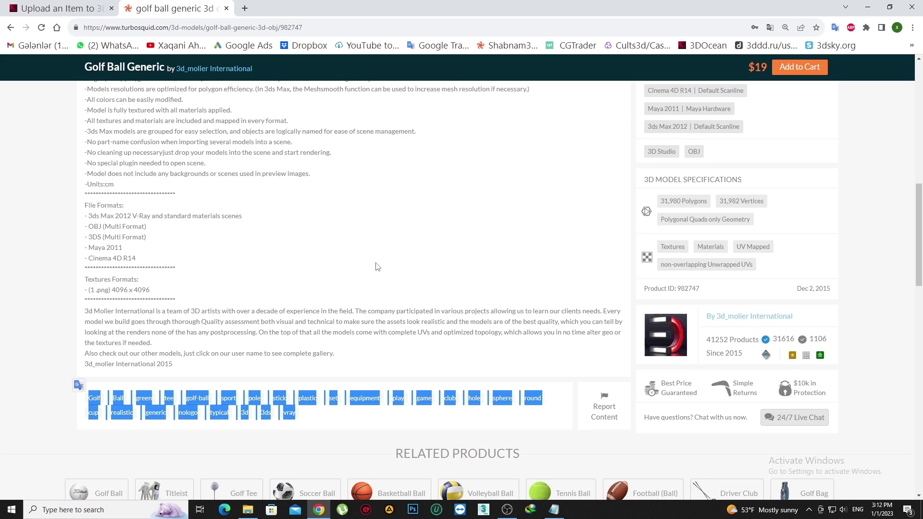
scroll(378, 272, down, 3)
scroll(378, 271, up, 10)
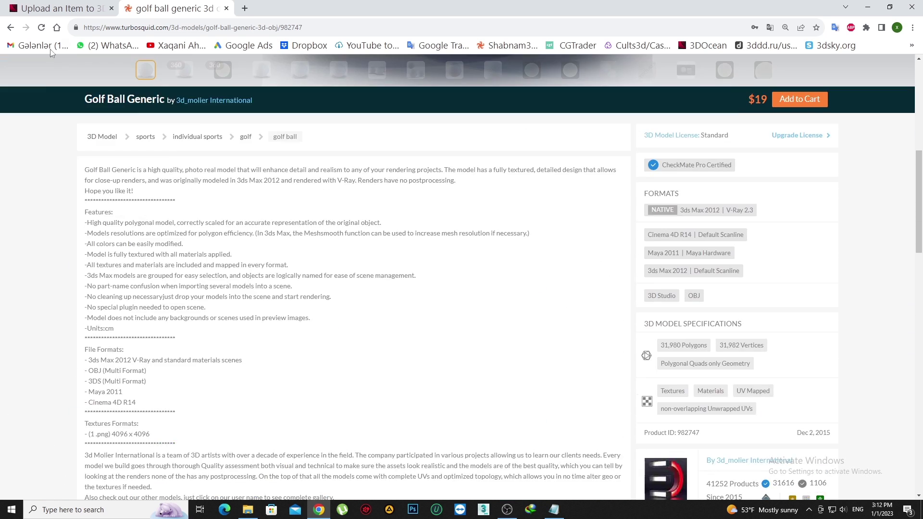
click(283, 135)
scroll(315, 240, up, 4)
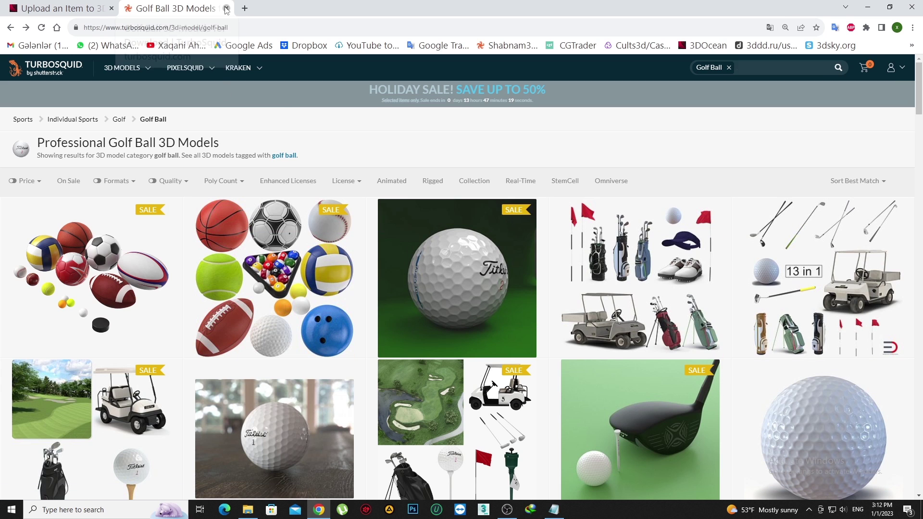
Close the TurboSquid tab and enter $1 as the Regular License item price.
click(227, 9)
scroll(505, 283, down, 3)
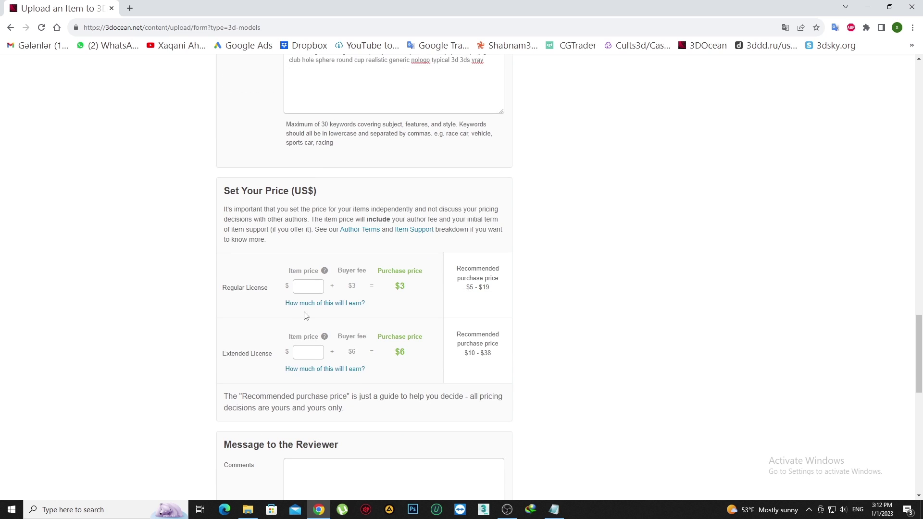
scroll(443, 289, down, 1)
scroll(333, 242, down, 1)
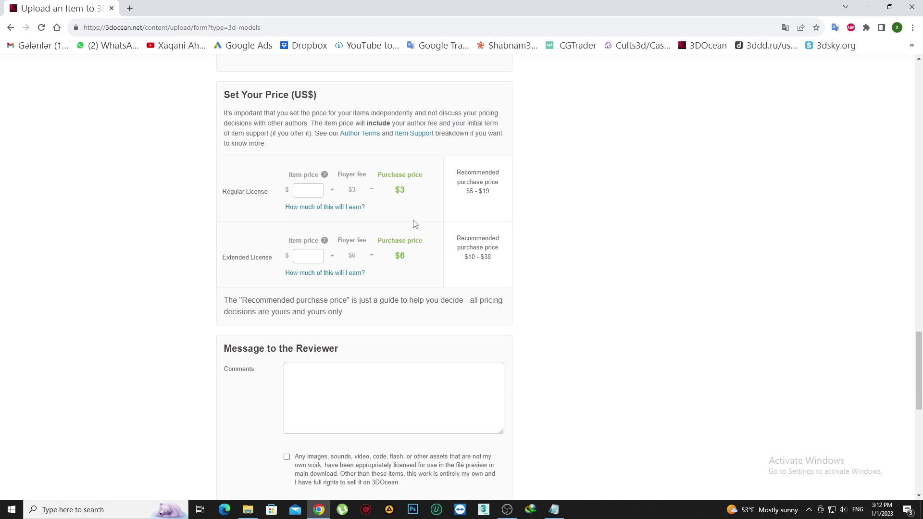
click(308, 191)
text(1)
drag(307, 191, 279, 191)
Set the Extended License price to $1 and tick the included-assets licensing declaration.
click(317, 258)
text(1)
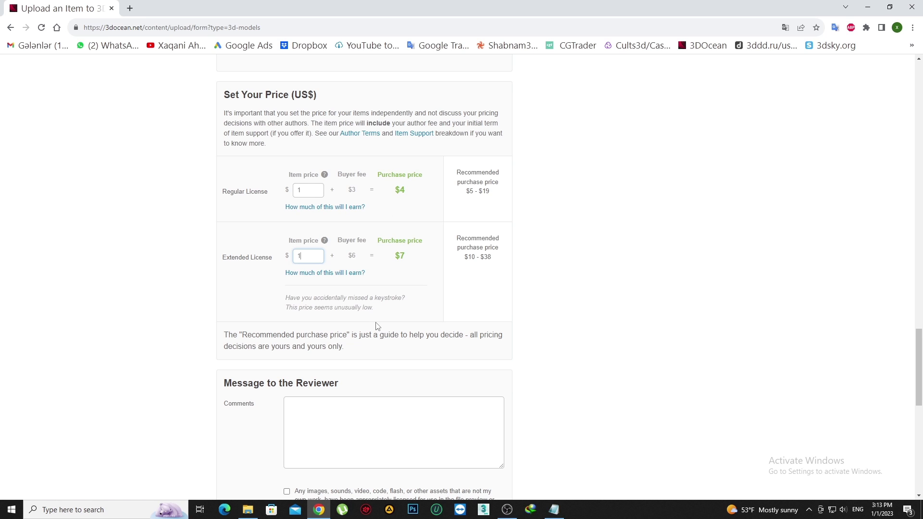
click(577, 308)
scroll(576, 308, down, 2)
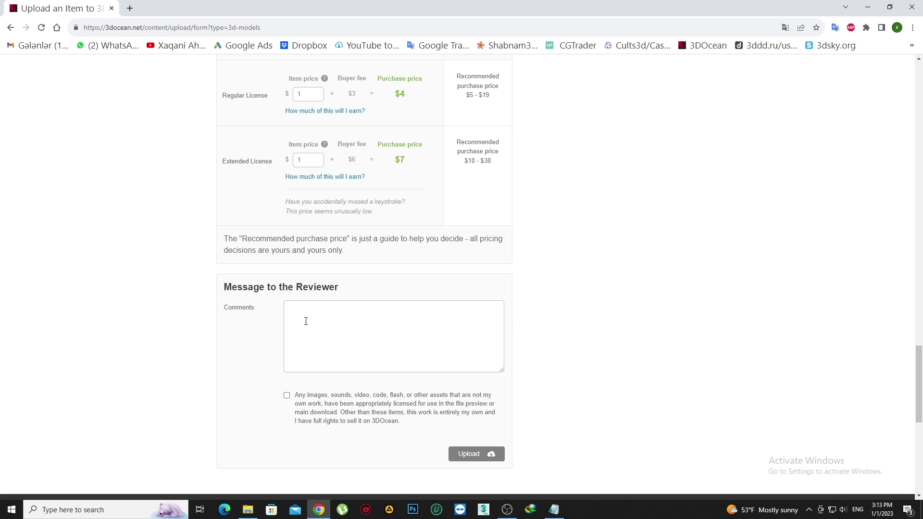
click(286, 396)
Submit the item, then translate the dashboard's upload confirmation notice and close the popup.
click(478, 455)
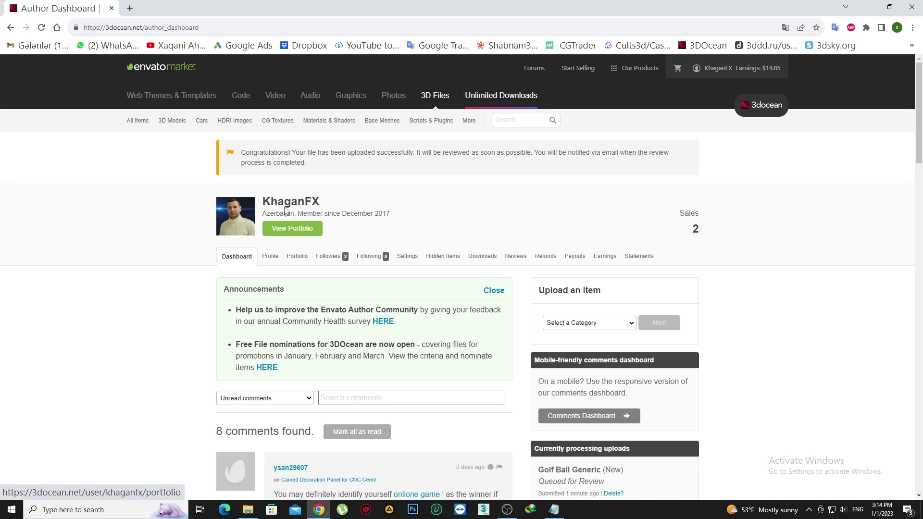
mouse_move(317, 165)
mouse_down()
mouse_move(268, 163)
mouse_move(242, 150)
mouse_up()
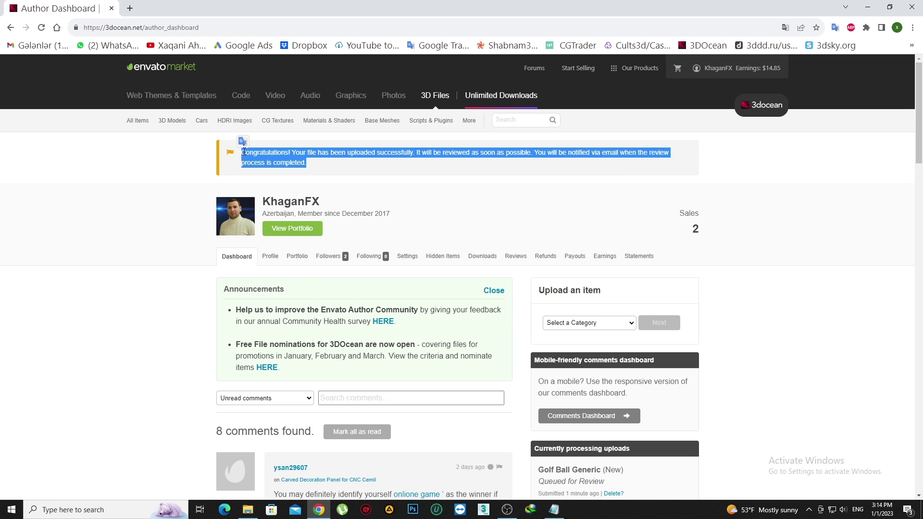
click(242, 143)
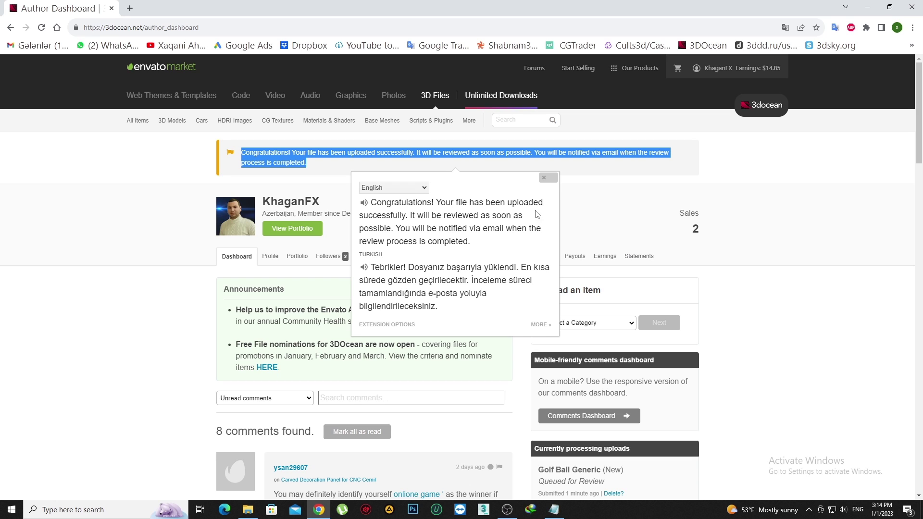
click(544, 177)
click(747, 183)
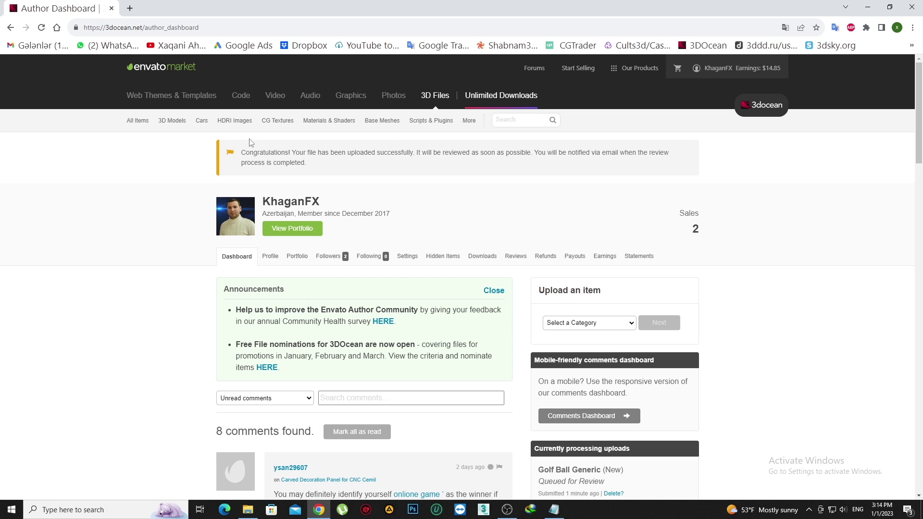
Browse the Portfolio item list, e.g. Gold Laurel Wreath at $7 and Garden Wooden Footbridge at $5.
click(289, 263)
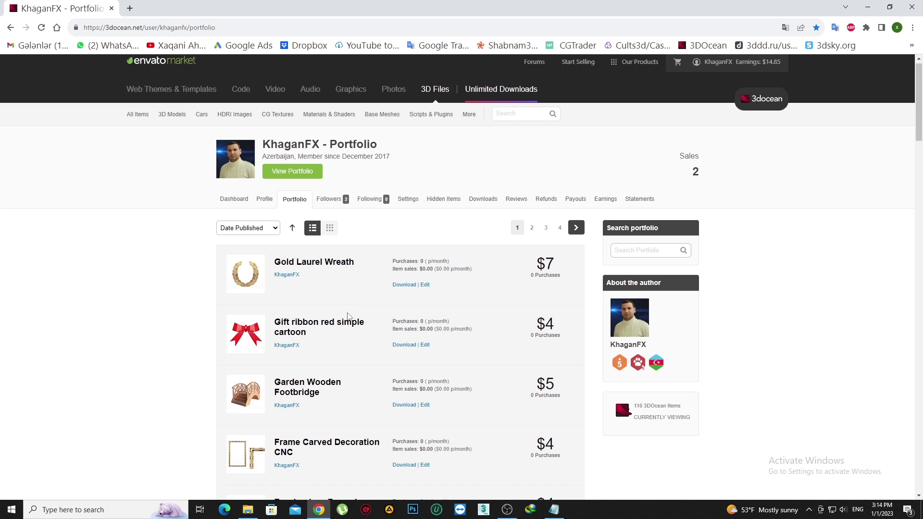
scroll(351, 307, down, 4)
scroll(417, 289, up, 3)
scroll(416, 289, up, 1)
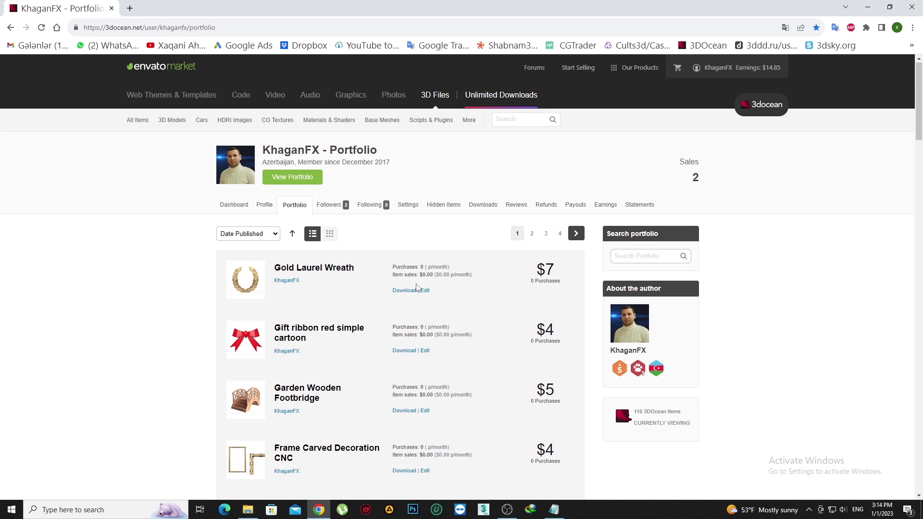
scroll(416, 288, down, 3)
scroll(417, 288, up, 3)
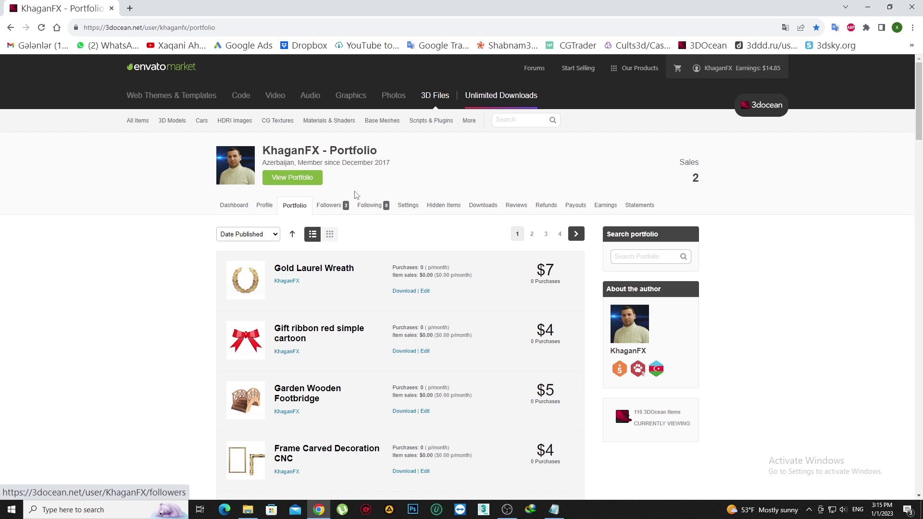
scroll(369, 283, down, 2)
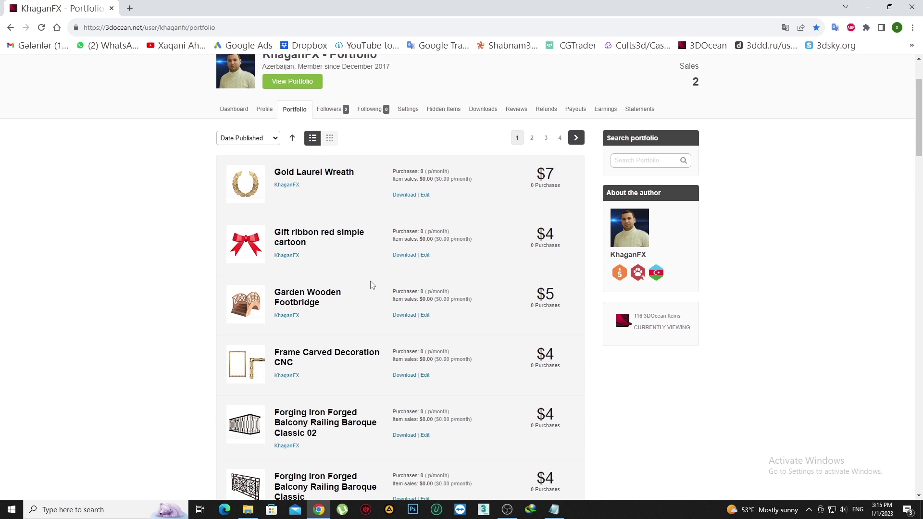
scroll(371, 284, up, 2)
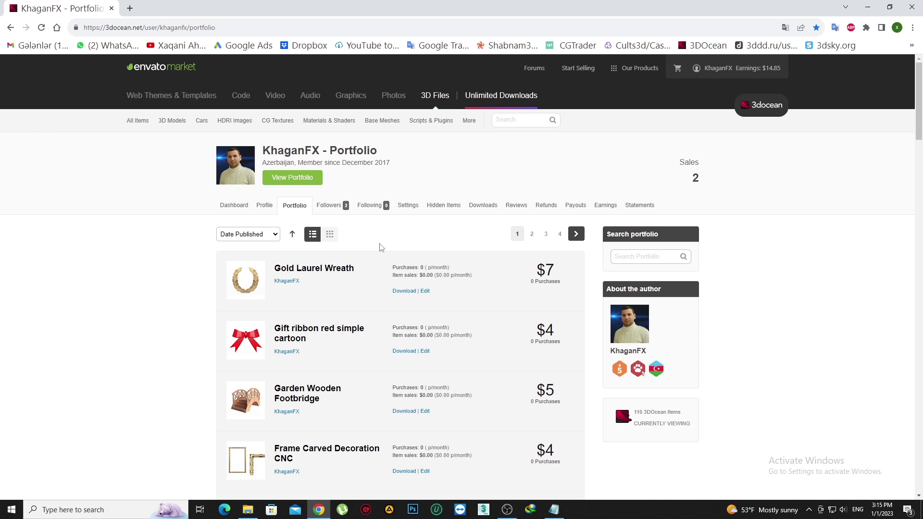
scroll(408, 265, down, 2)
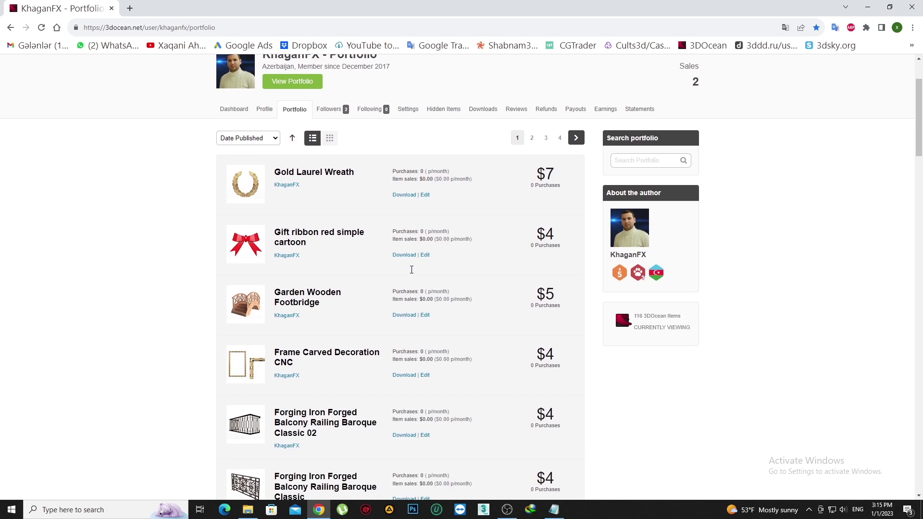
scroll(418, 286, down, 3)
scroll(423, 294, up, 5)
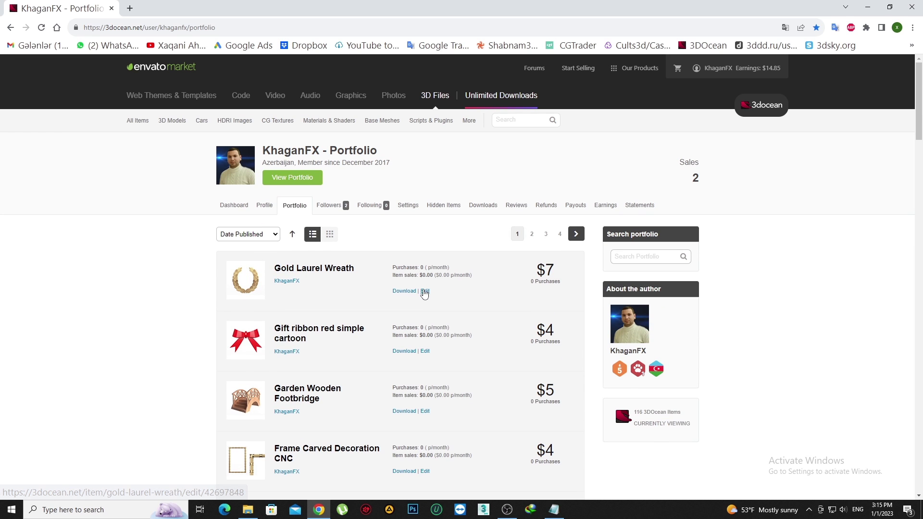